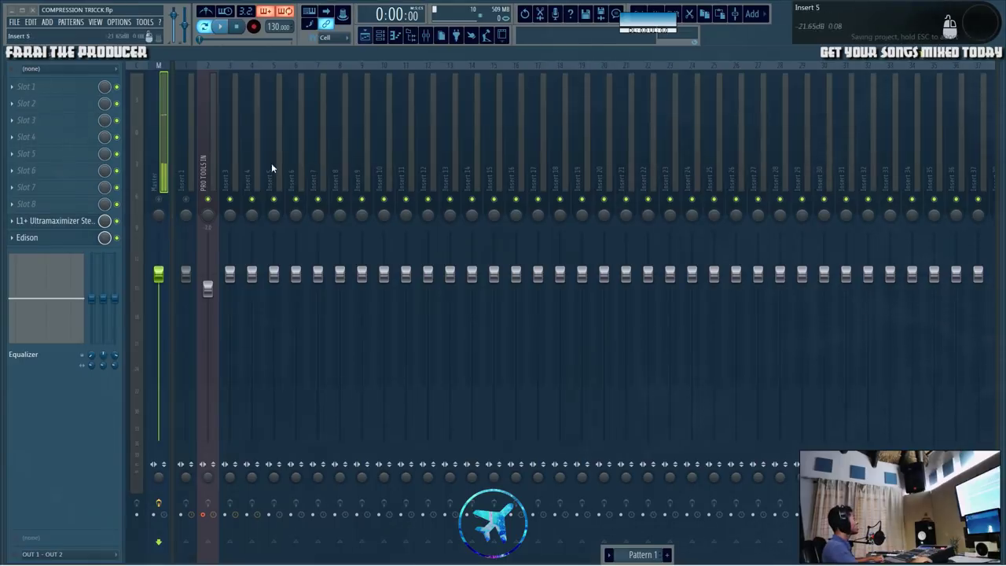
Step: Select FL Studio's PRO TOOLS IN mixer track, then switch to the Pro Tools mixer
{"action": "left_click", "coordinate": [209, 156]}
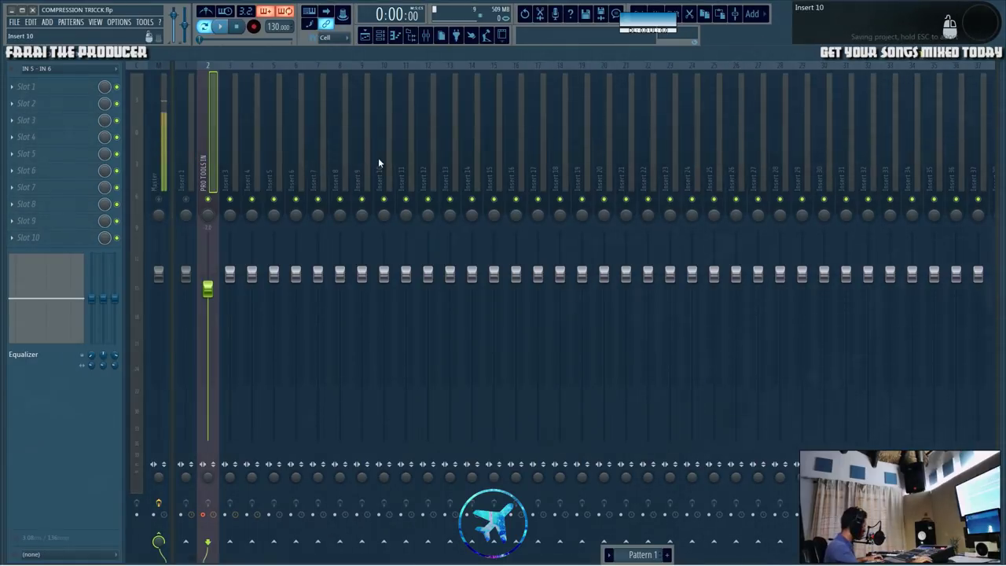
{"action": "key", "text": "alt+Tab"}
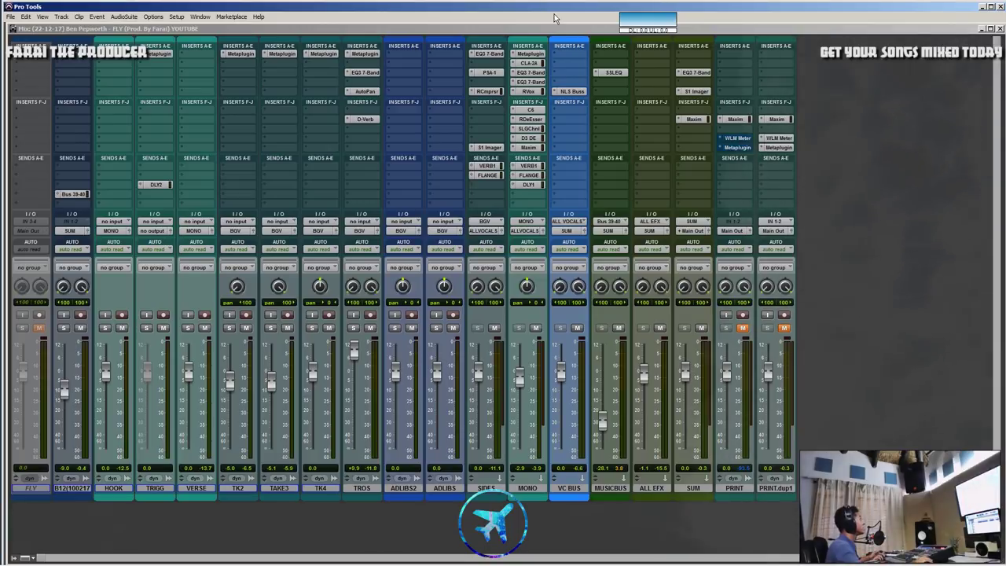
{"action": "key", "text": "ctrl+equal"}
{"action": "left_click_drag", "start_coordinate": [509, 210], "coordinate": [473, 110]}
{"action": "left_click", "coordinate": [411, 306]}
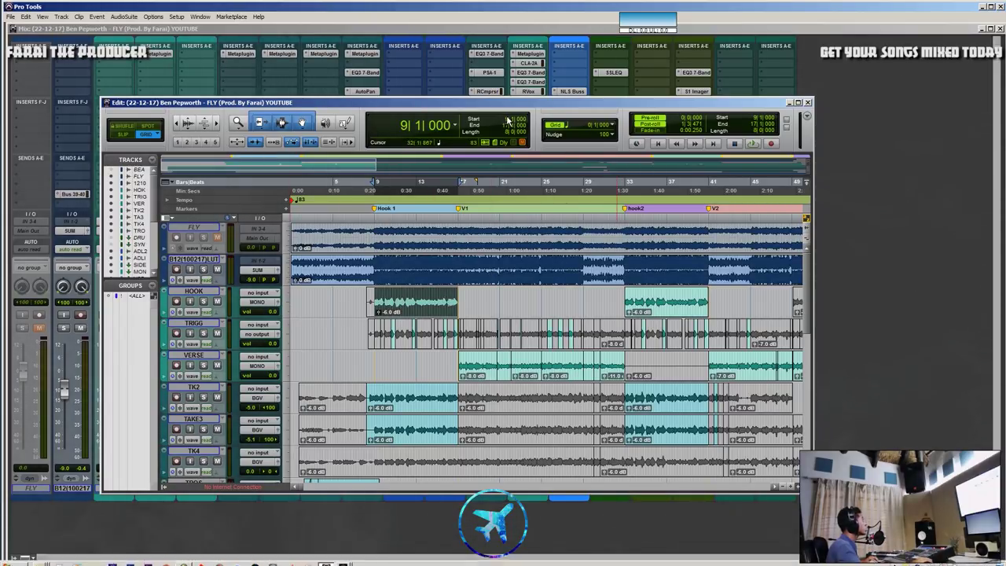
{"action": "left_click_drag", "start_coordinate": [507, 109], "coordinate": [525, 565]}
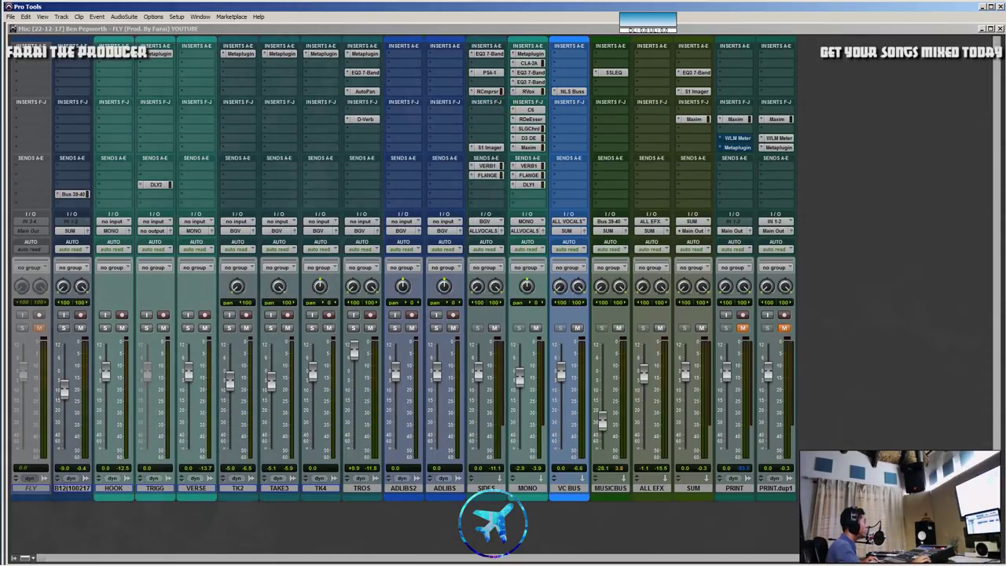
{"action": "left_click", "coordinate": [521, 30]}
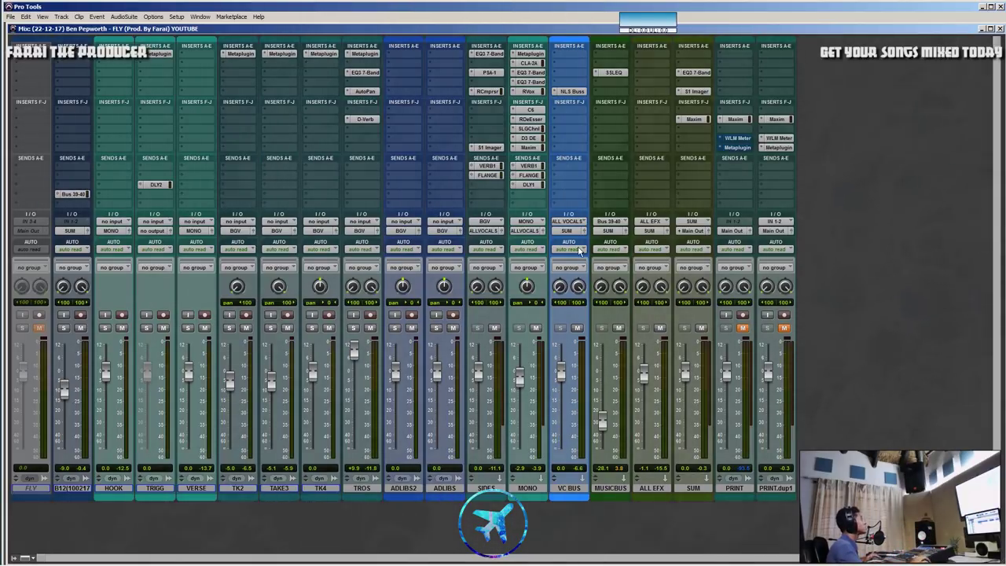
{"action": "left_click", "coordinate": [530, 63]}
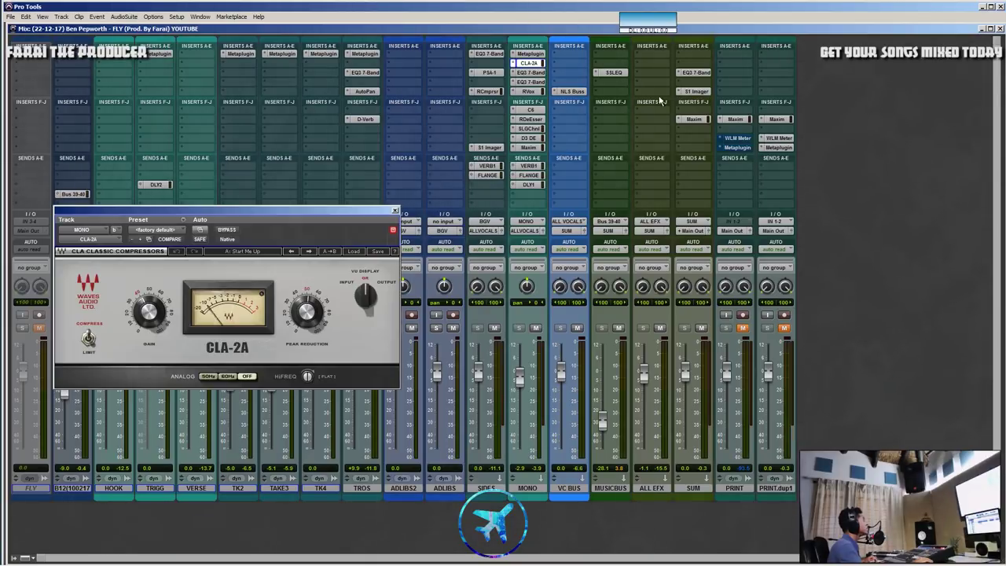
{"action": "left_click_drag", "start_coordinate": [318, 213], "coordinate": [688, 171]}
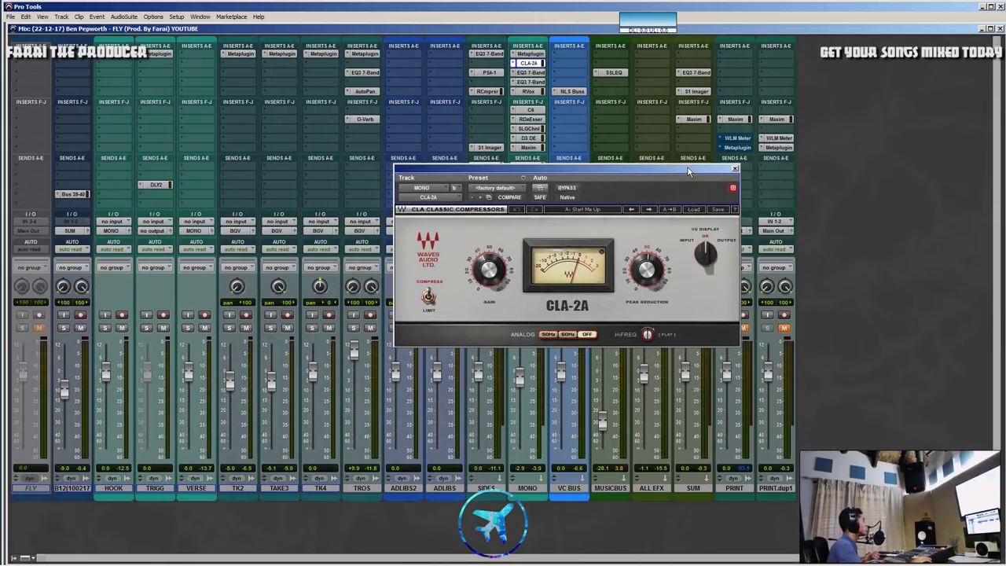
{"action": "left_click", "coordinate": [529, 91]}
{"action": "left_click_drag", "start_coordinate": [524, 175], "coordinate": [707, 138]}
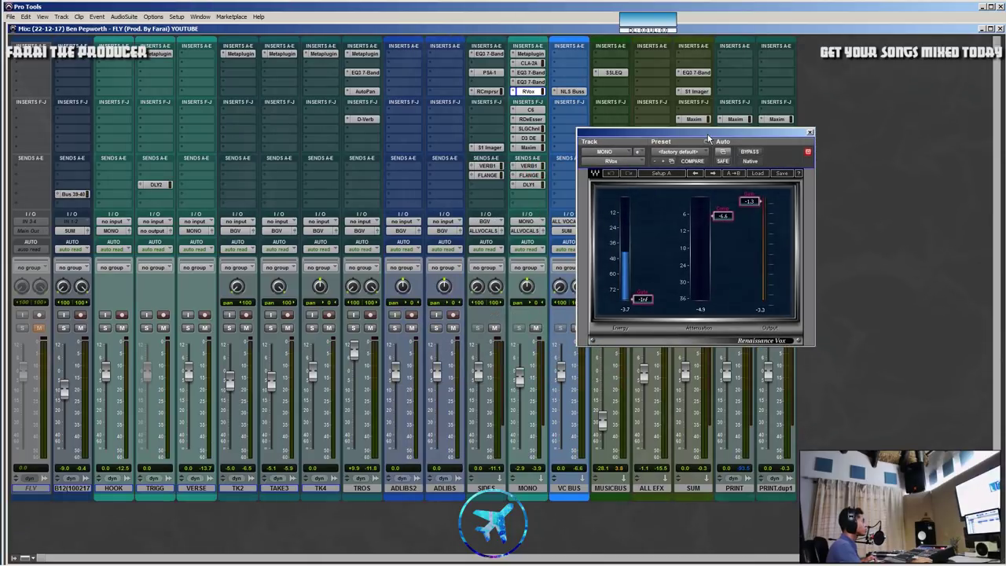
{"action": "left_click", "coordinate": [811, 134]}
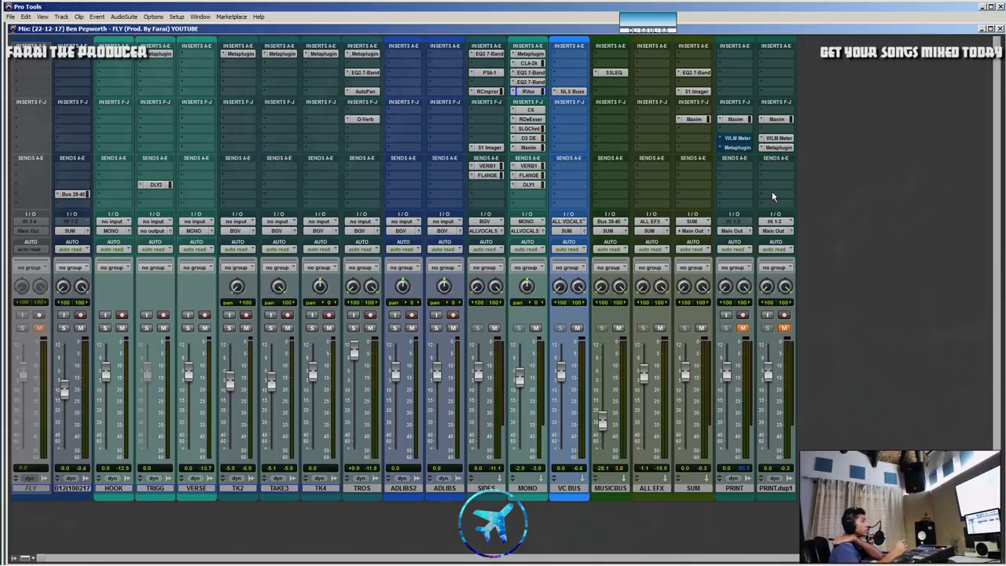
{"action": "left_click", "coordinate": [528, 63]}
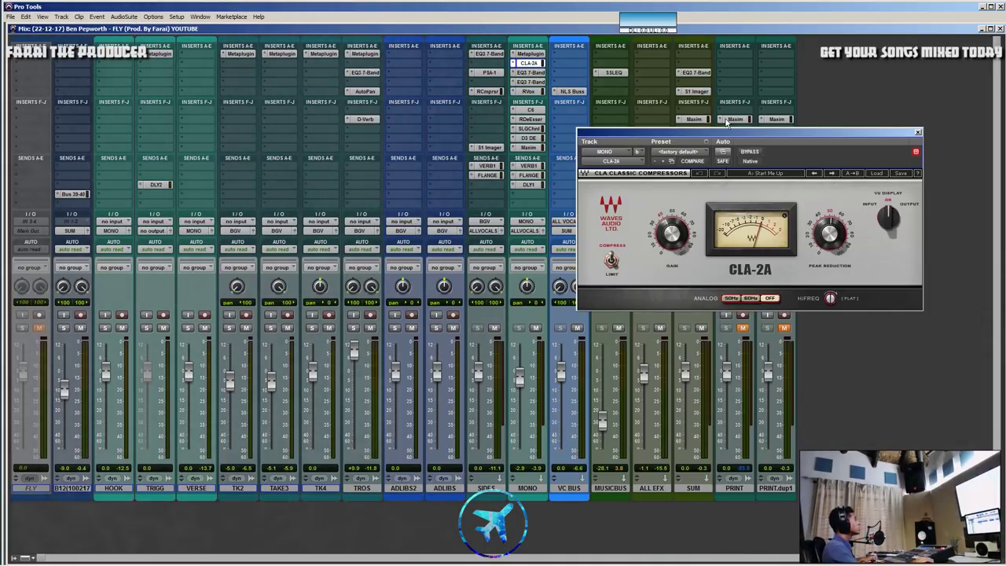
{"action": "left_click", "coordinate": [918, 134]}
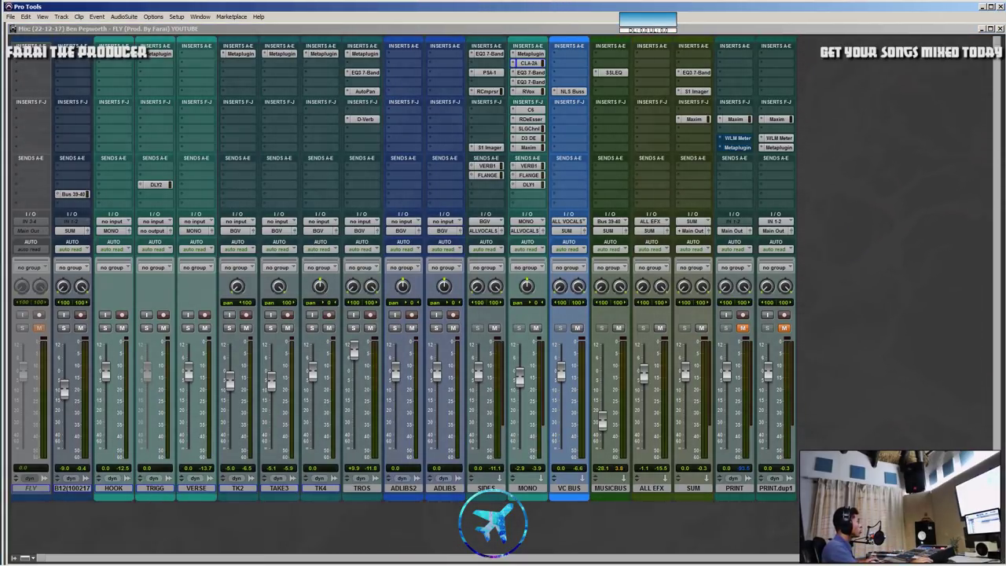
Step: Start song playback from the Edit window, then hide it to show the mixer
{"action": "key", "text": "ctrl+equal"}
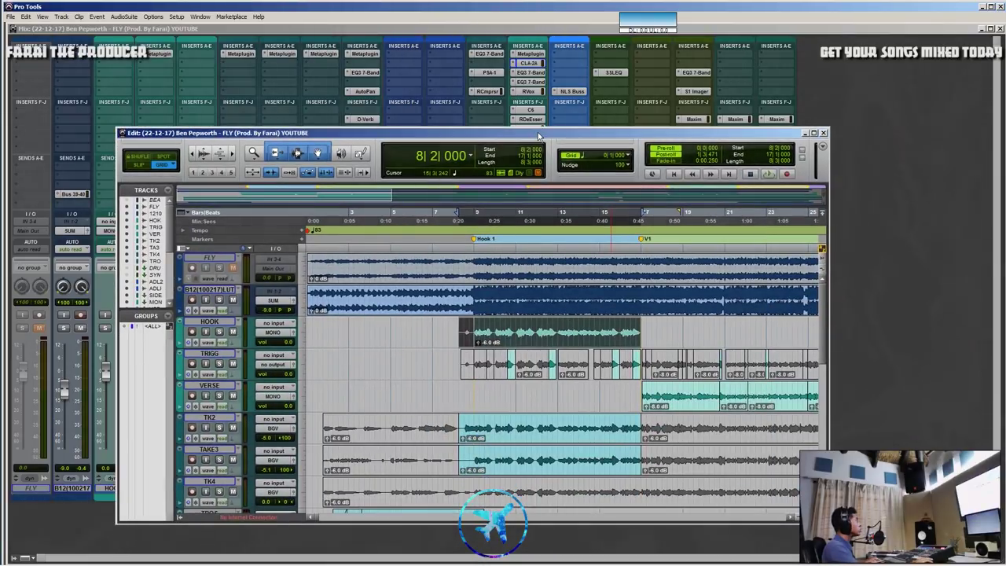
{"action": "key", "text": "space"}
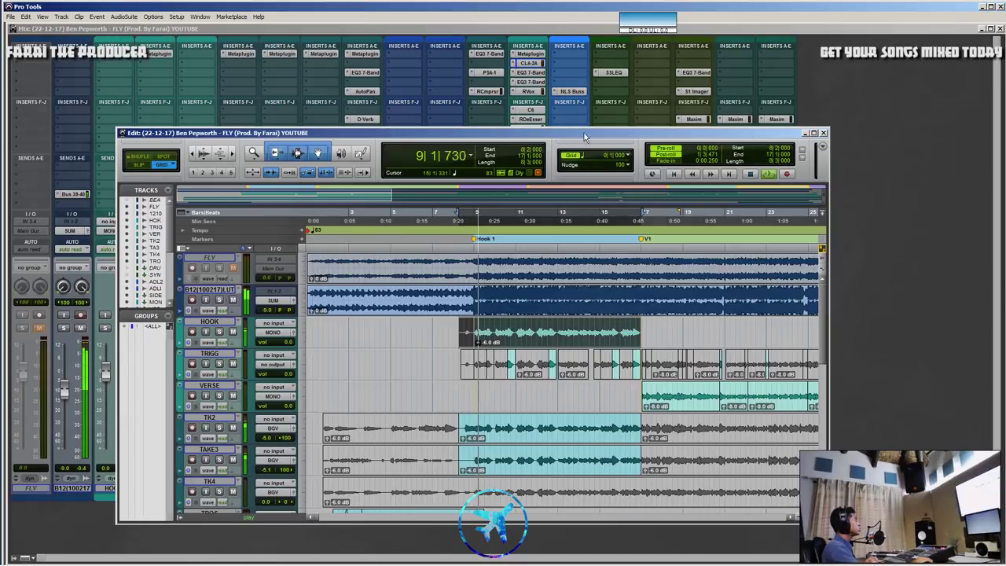
{"action": "left_click_drag", "start_coordinate": [583, 130], "coordinate": [585, 153]}
{"action": "key", "text": "ctrl+equal"}
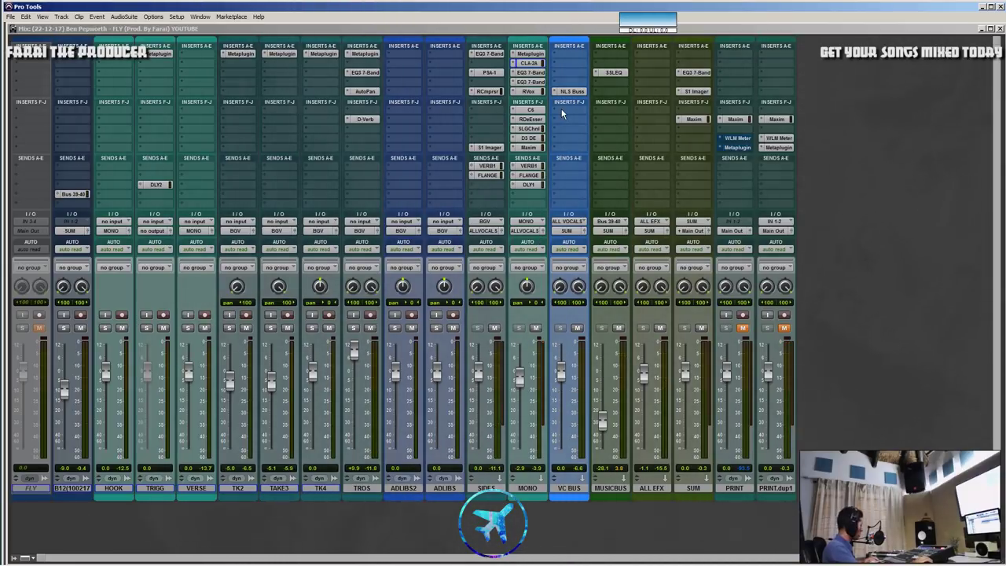
Step: Check the Edison recorder on FL Studio's Master track, then return to Pro Tools
{"action": "key", "text": "alt+Tab"}
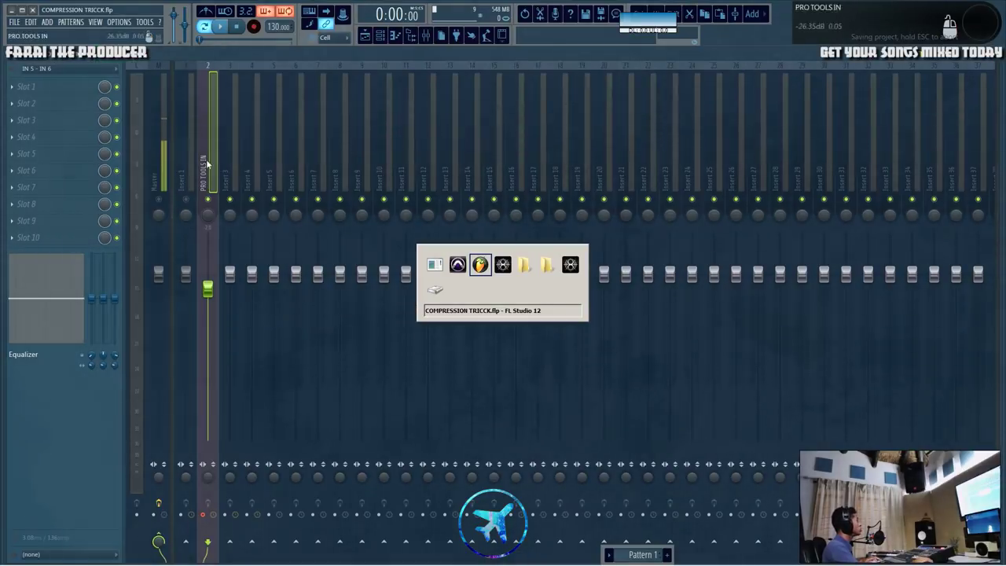
{"action": "left_click", "coordinate": [159, 138]}
{"action": "left_click", "coordinate": [35, 239]}
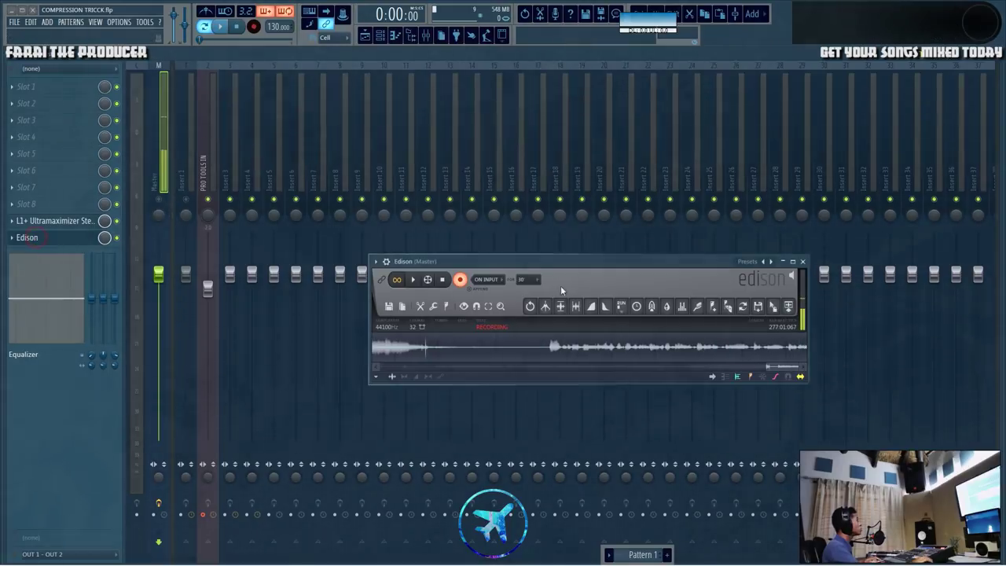
{"action": "left_click", "coordinate": [802, 261]}
{"action": "key", "text": "alt+Tab"}
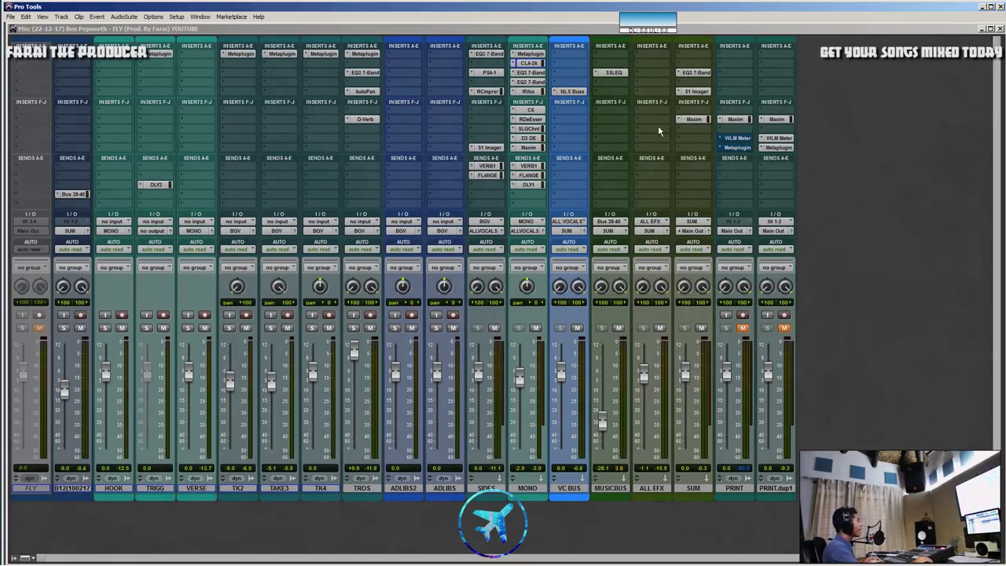
{"action": "left_click", "coordinate": [539, 128]}
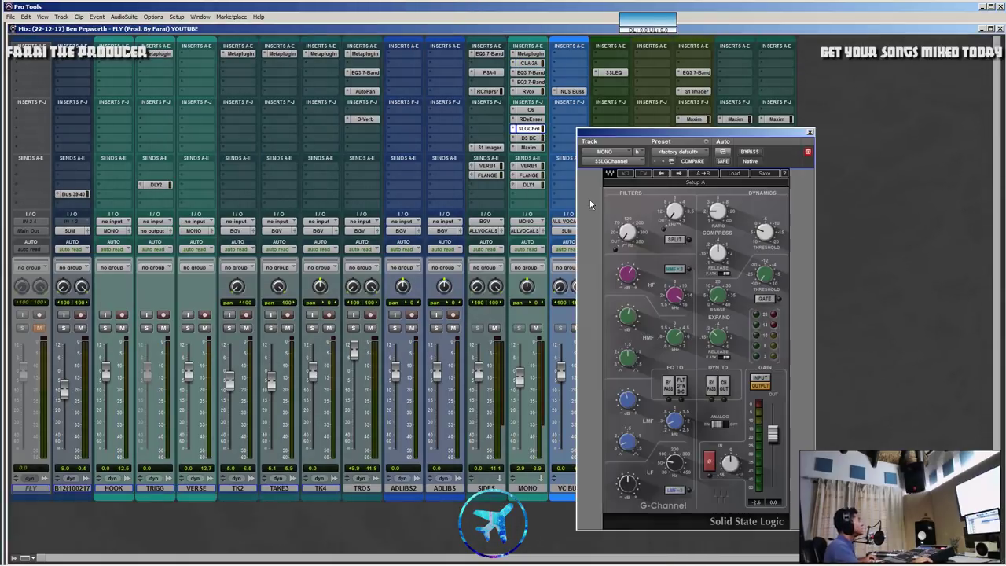
{"action": "left_click_drag", "start_coordinate": [652, 140], "coordinate": [542, 102]}
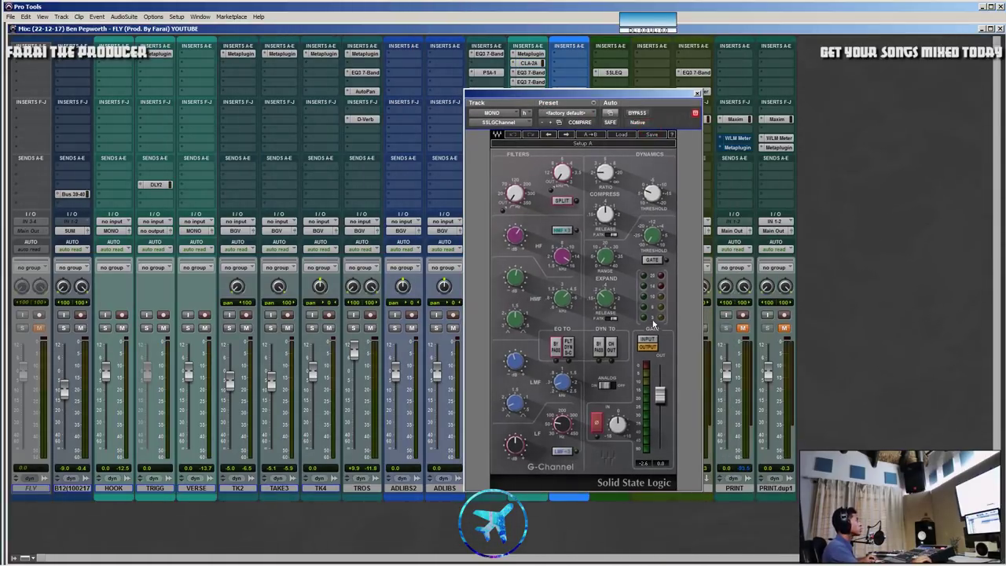
{"action": "left_click", "coordinate": [698, 95]}
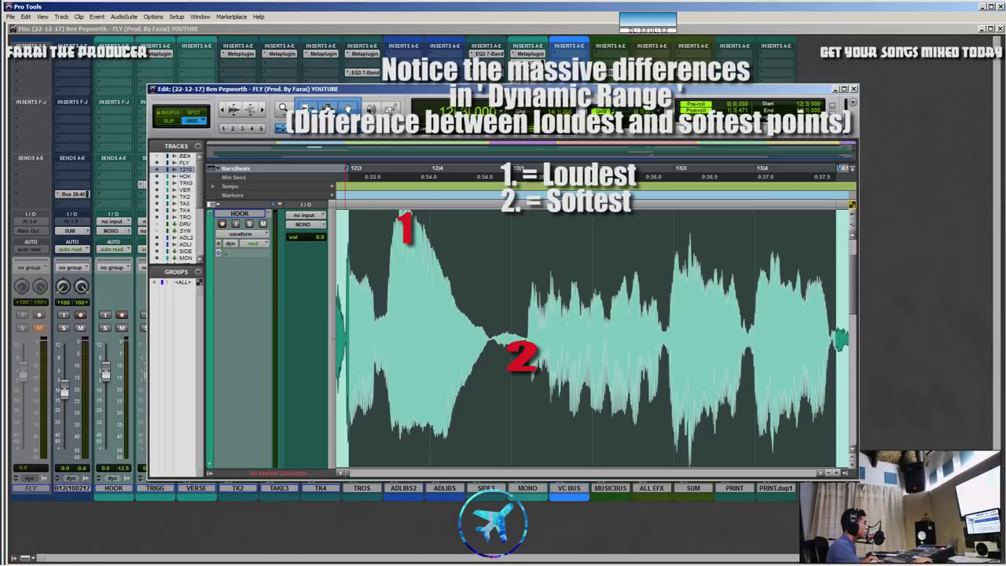
{"action": "left_click_drag", "start_coordinate": [113, 487], "coordinate": [196, 487]}
{"action": "left_click", "coordinate": [71, 487]}
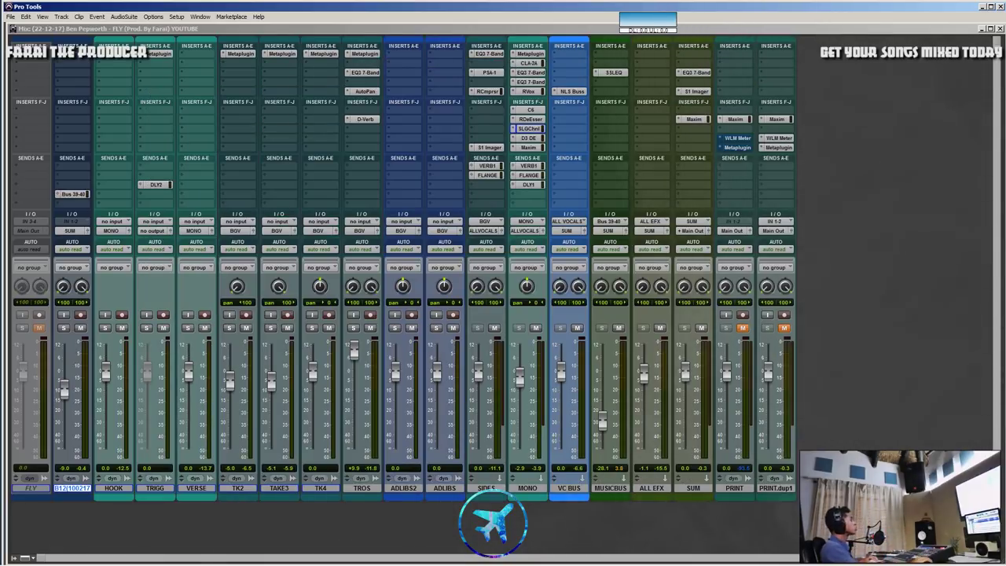
Step: Open the CLA-2A on the MONO vocal track and centre its plugin window
{"action": "left_click", "coordinate": [533, 64]}
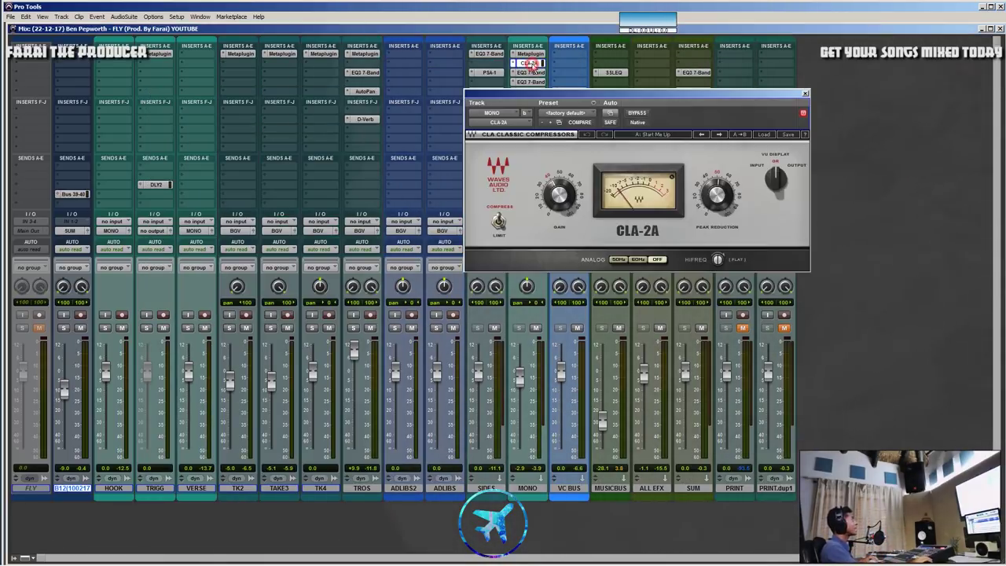
{"action": "left_click_drag", "start_coordinate": [628, 93], "coordinate": [547, 206]}
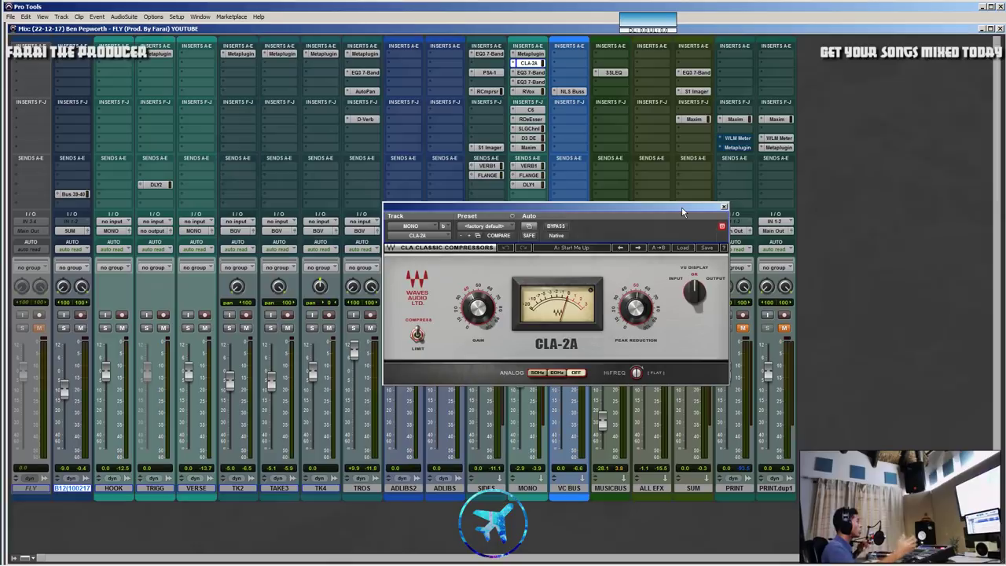
{"action": "left_click_drag", "start_coordinate": [682, 211], "coordinate": [650, 200]}
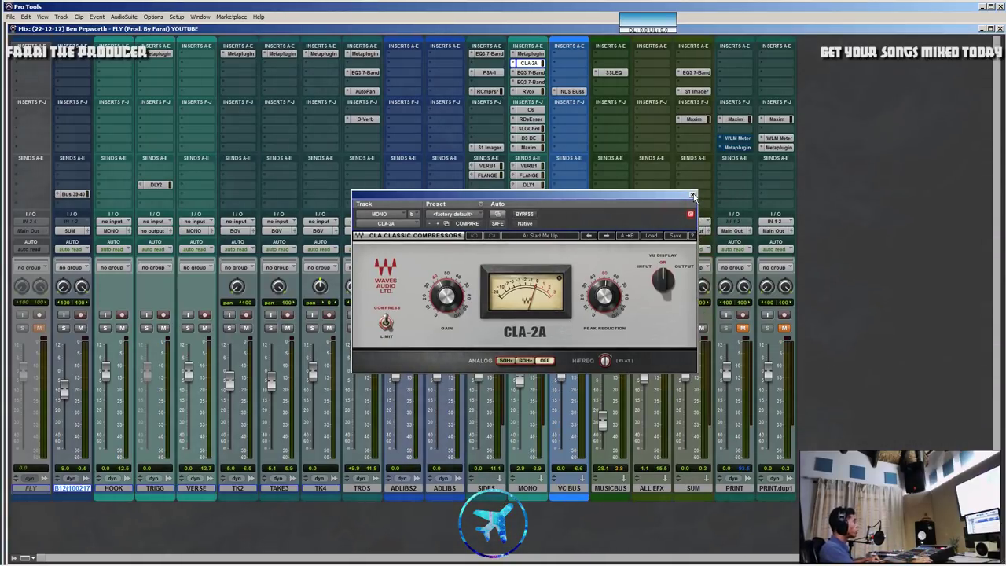
{"action": "left_click_drag", "start_coordinate": [604, 197], "coordinate": [645, 177]}
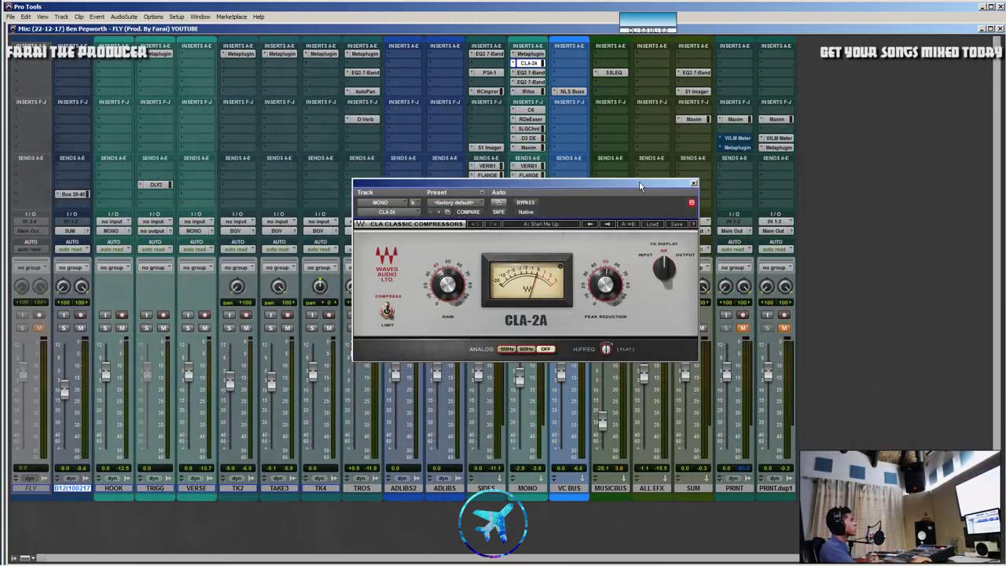
{"action": "left_click_drag", "start_coordinate": [639, 186], "coordinate": [658, 197]}
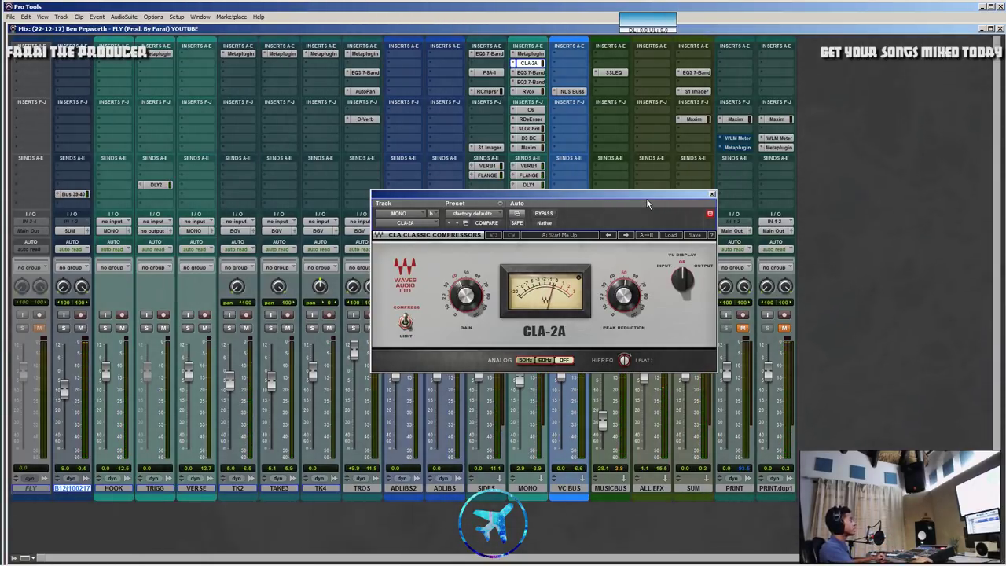
{"action": "left_click_drag", "start_coordinate": [644, 200], "coordinate": [626, 200]}
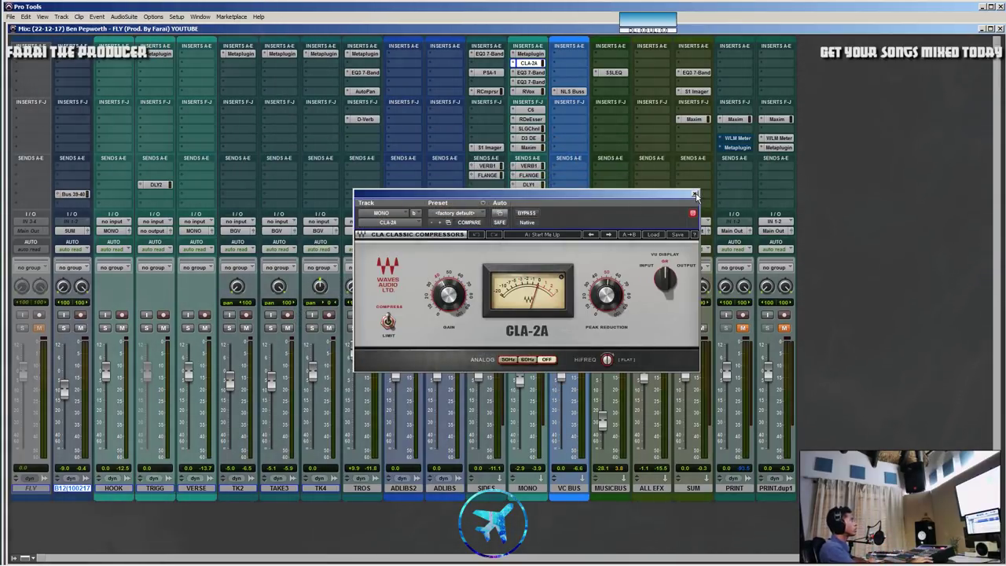
Step: Close the CLA-2A and open the Renaissance Vox on the MONO track, positioning its window
{"action": "left_click", "coordinate": [694, 193]}
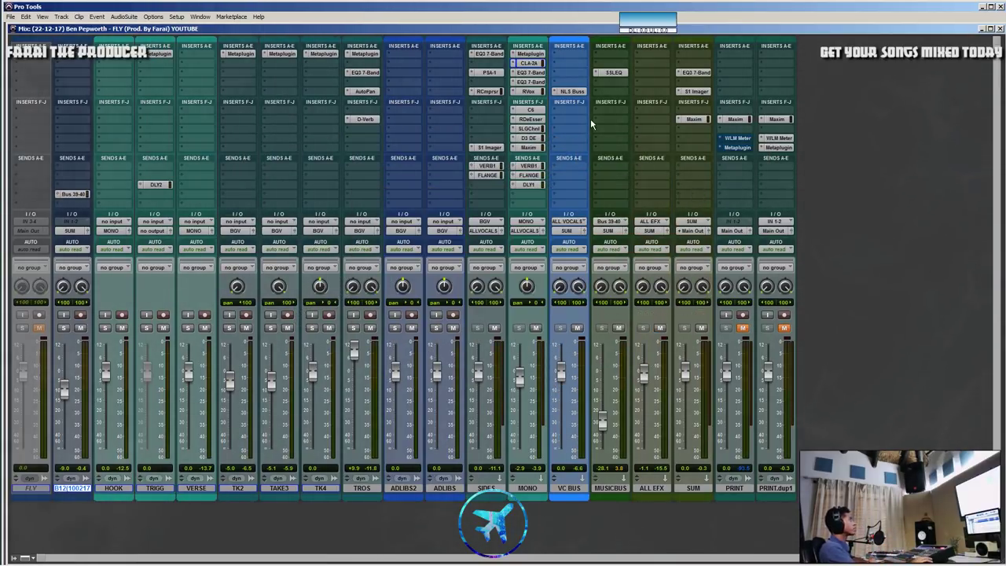
{"action": "left_click", "coordinate": [531, 92]}
{"action": "left_click_drag", "start_coordinate": [535, 192], "coordinate": [639, 212]}
{"action": "key", "text": "alt+Tab"}
{"action": "key", "text": "alt+Tab"}
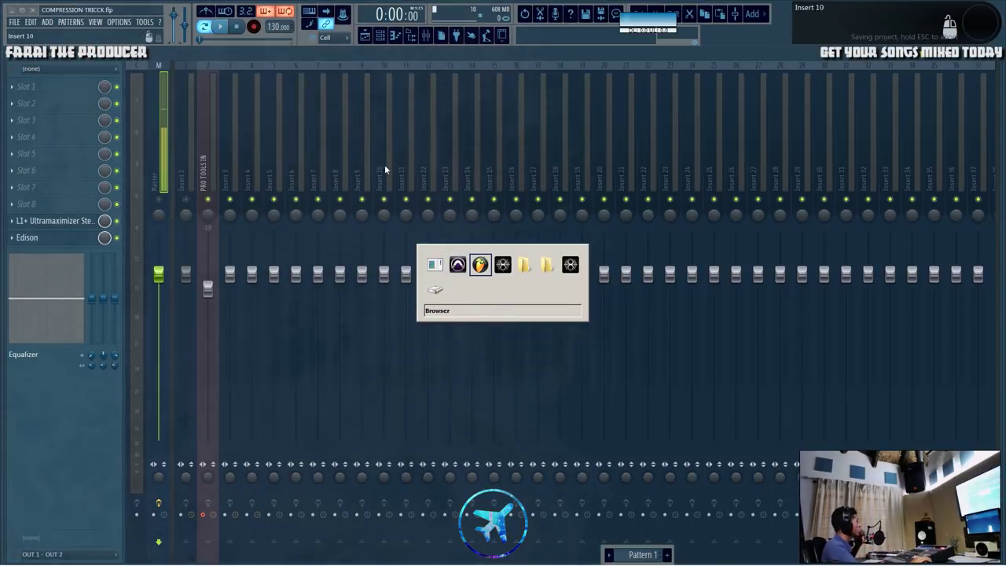
{"action": "key", "text": "alt+Tab"}
{"action": "key", "text": "alt+Tab"}
{"action": "key", "text": "alt+Tab"}
{"action": "key", "text": "alt+Tab"}
{"action": "key", "text": "alt+Tab"}
{"action": "key", "text": "alt+Tab"}
{"action": "key", "text": "alt+Tab"}
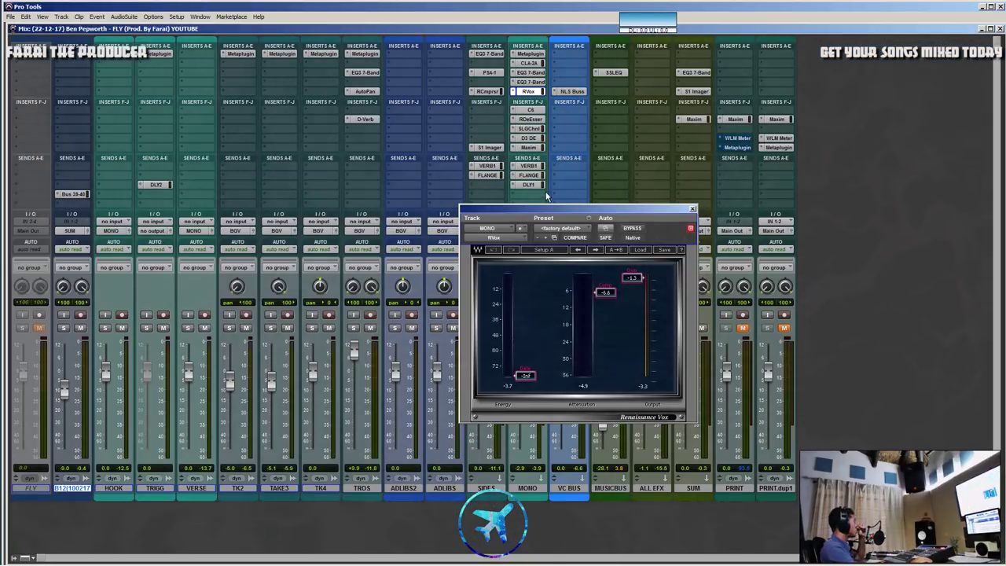
{"action": "left_click_drag", "start_coordinate": [536, 212], "coordinate": [570, 198]}
{"action": "key", "text": "alt+Tab"}
{"action": "key", "text": "alt+Tab"}
{"action": "key", "text": "alt+Tab"}
{"action": "key", "text": "alt+Tab"}
{"action": "key", "text": "alt+Tab"}
{"action": "key", "text": "alt+Tab"}
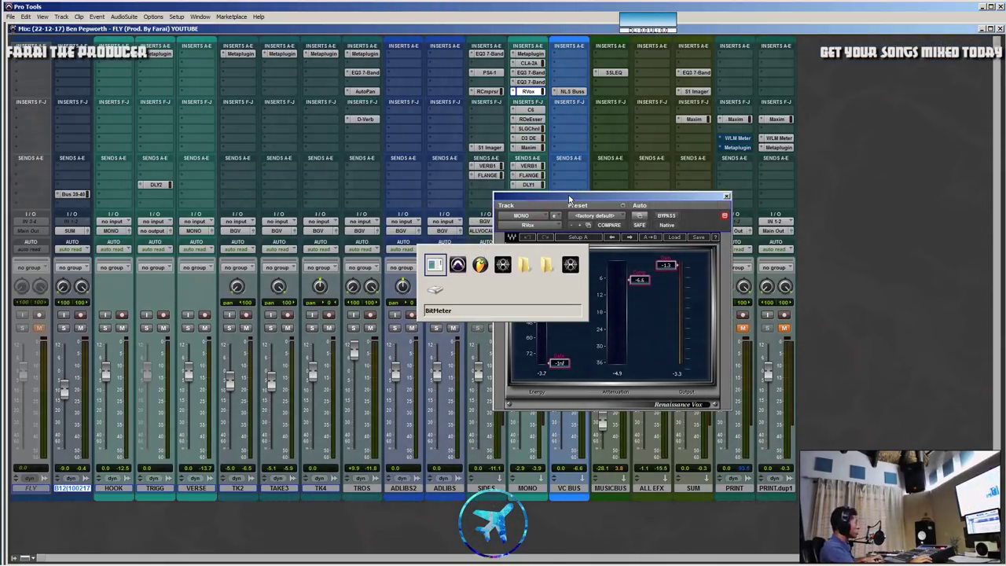
{"action": "key", "text": "alt+Tab"}
{"action": "key", "text": "alt+Tab"}
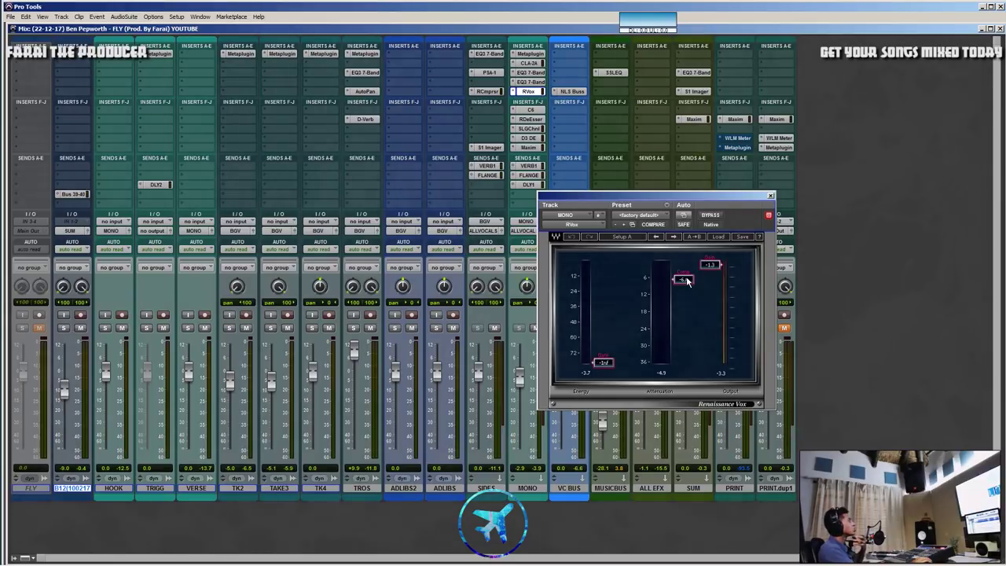
{"action": "left_click_drag", "start_coordinate": [670, 201], "coordinate": [635, 215]}
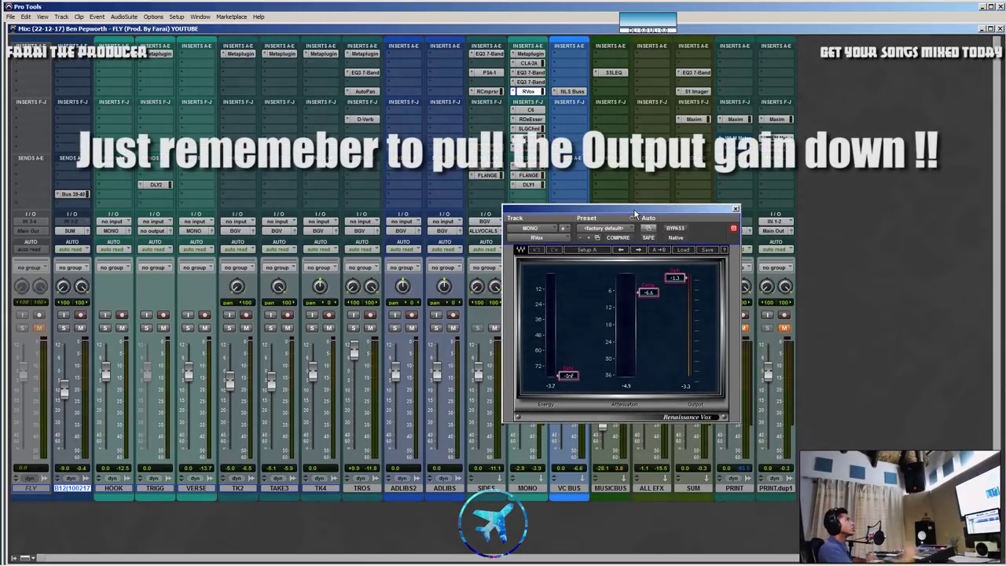
{"action": "left_click_drag", "start_coordinate": [706, 212], "coordinate": [680, 151]}
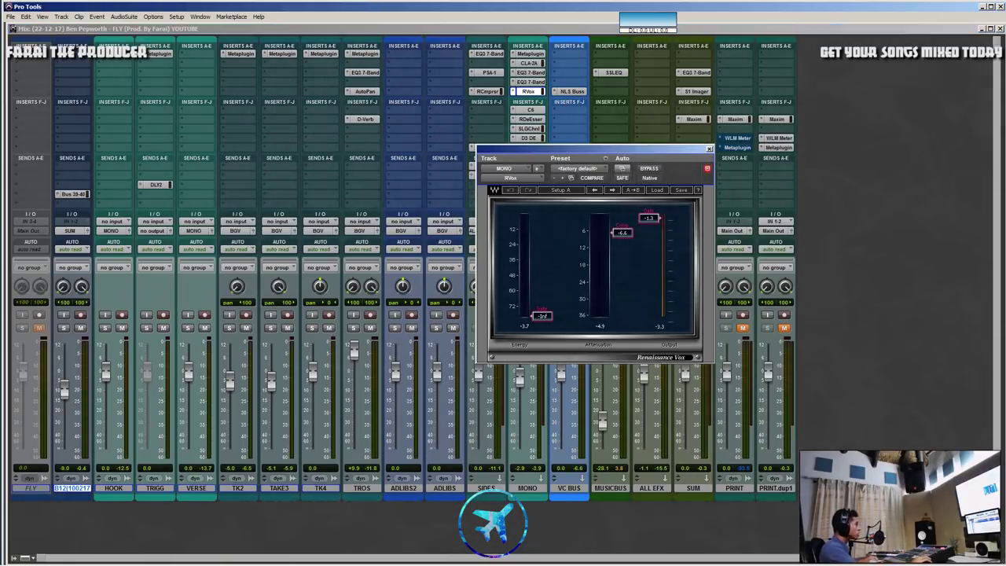
Step: Play the song and toggle RVox bypass twice to A/B it, ending active
{"action": "key", "text": "space"}
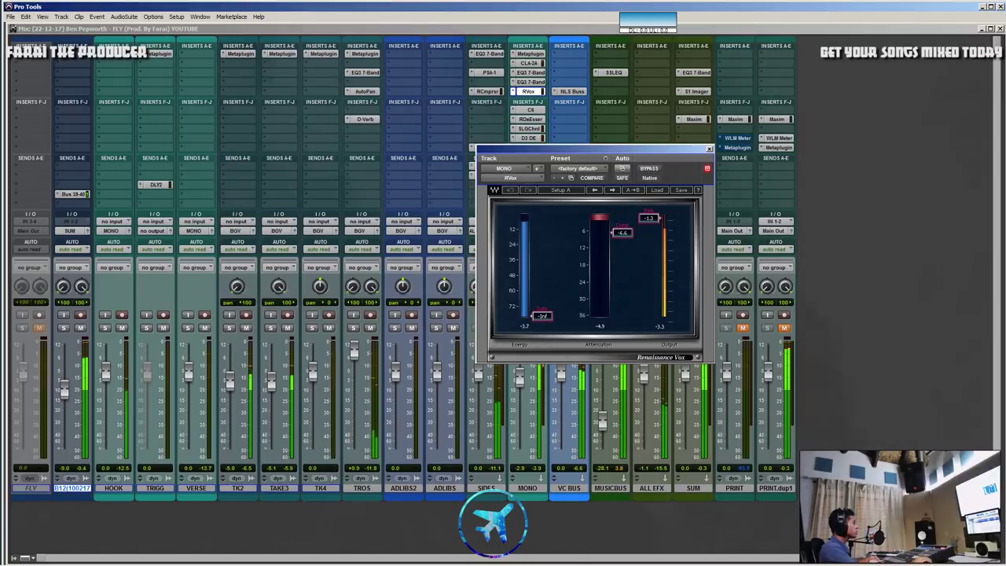
{"action": "left_click", "coordinate": [531, 92], "text": "ctrl"}
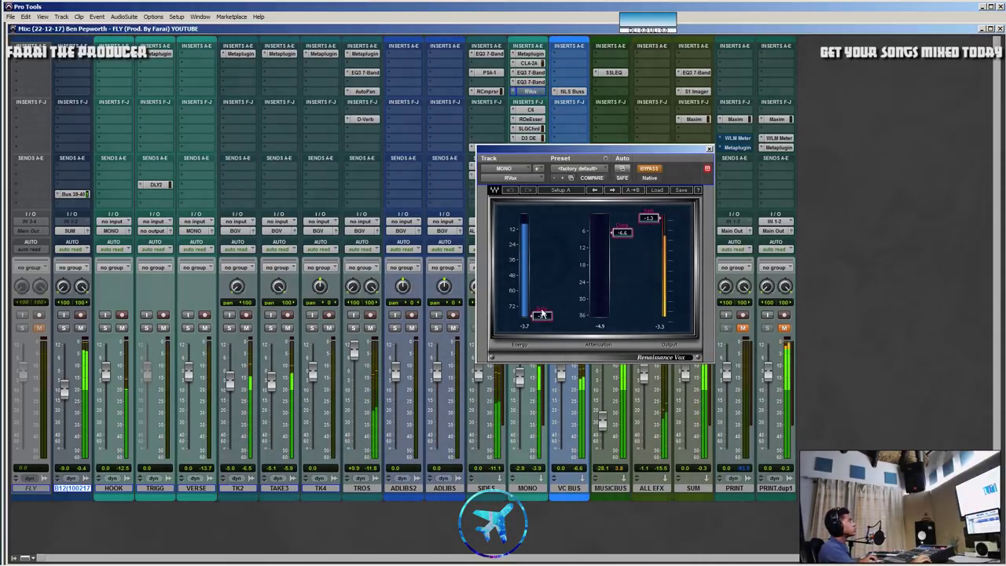
{"action": "left_click", "coordinate": [531, 92], "text": "ctrl"}
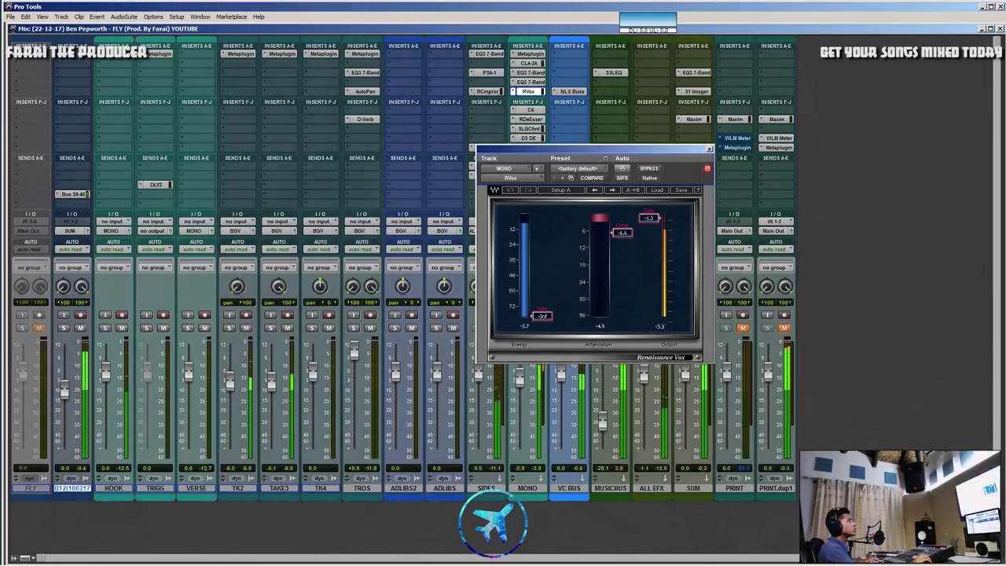
{"action": "left_click", "coordinate": [529, 89], "text": "ctrl"}
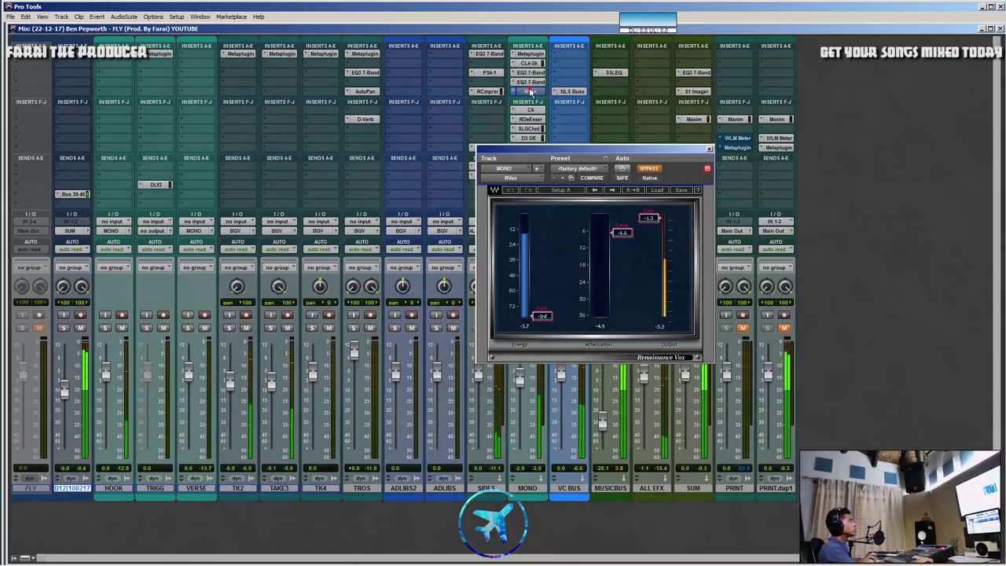
{"action": "left_click", "coordinate": [529, 89], "text": "ctrl"}
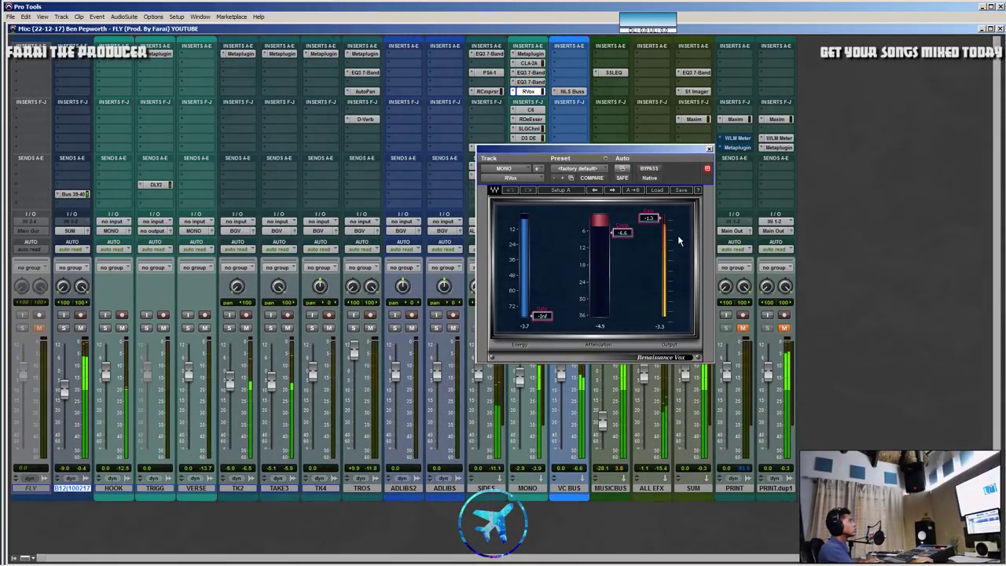
{"action": "left_click_drag", "start_coordinate": [633, 150], "coordinate": [570, 172]}
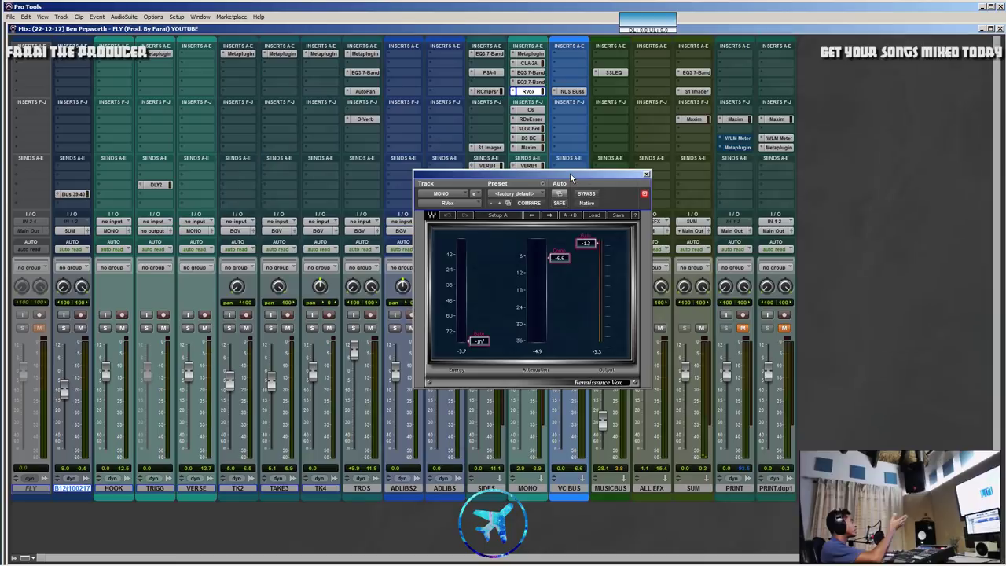
{"action": "left_click_drag", "start_coordinate": [570, 172], "coordinate": [570, 158]}
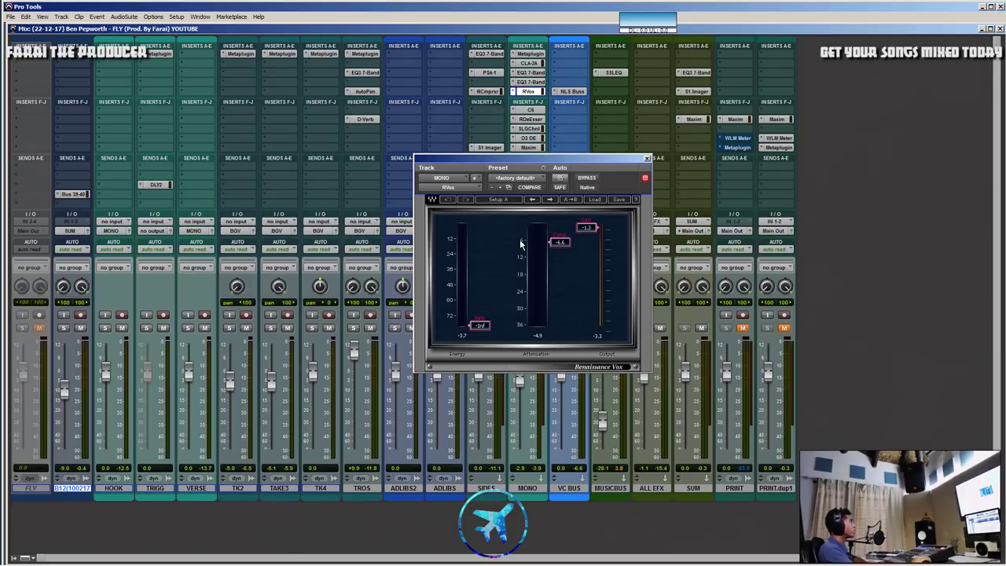
{"action": "left_click_drag", "start_coordinate": [588, 161], "coordinate": [619, 163]}
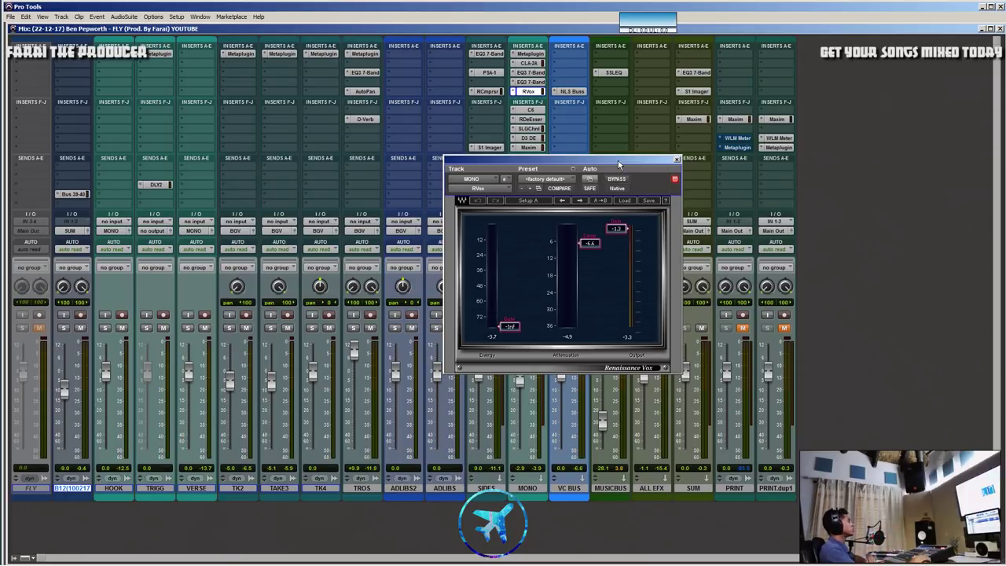
{"action": "left_click_drag", "start_coordinate": [638, 162], "coordinate": [673, 161]}
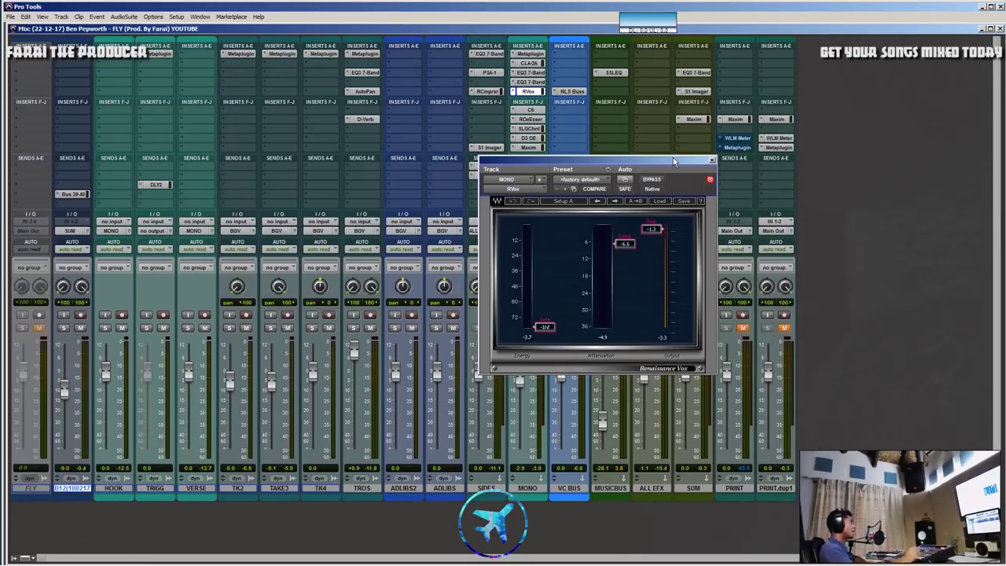
{"action": "left_click_drag", "start_coordinate": [672, 158], "coordinate": [659, 176]}
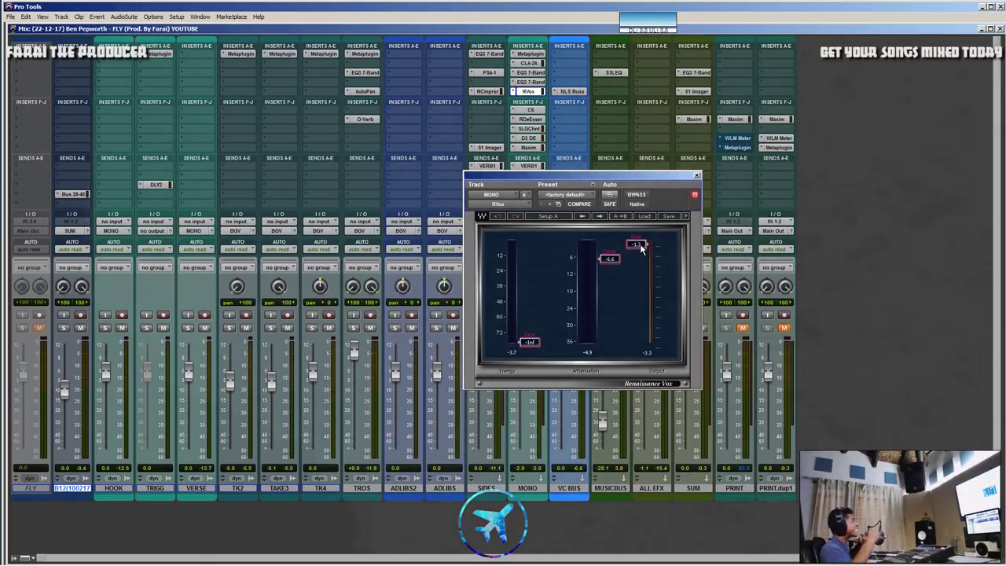
{"action": "left_click_drag", "start_coordinate": [611, 177], "coordinate": [574, 212]}
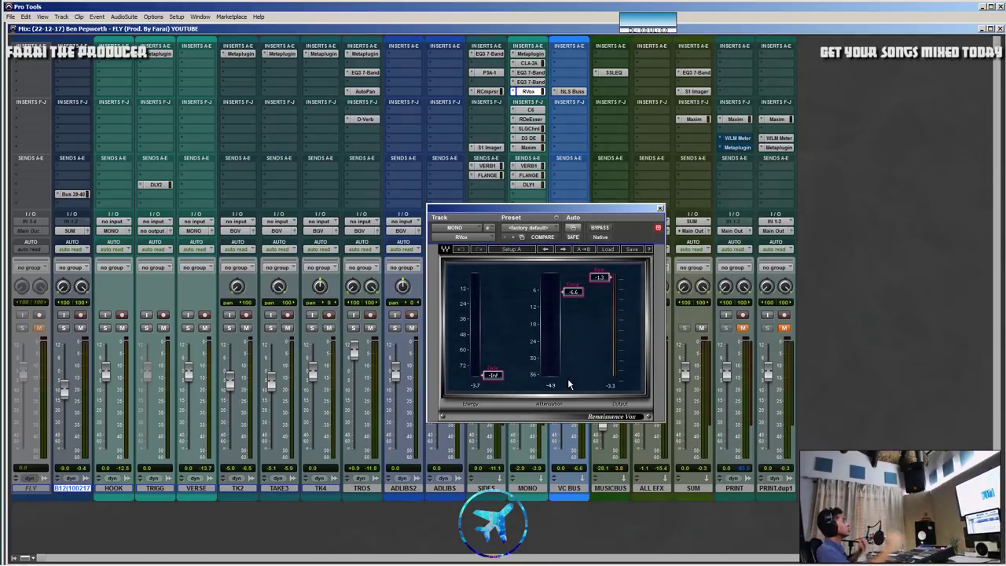
{"action": "left_click_drag", "start_coordinate": [597, 216], "coordinate": [562, 196]}
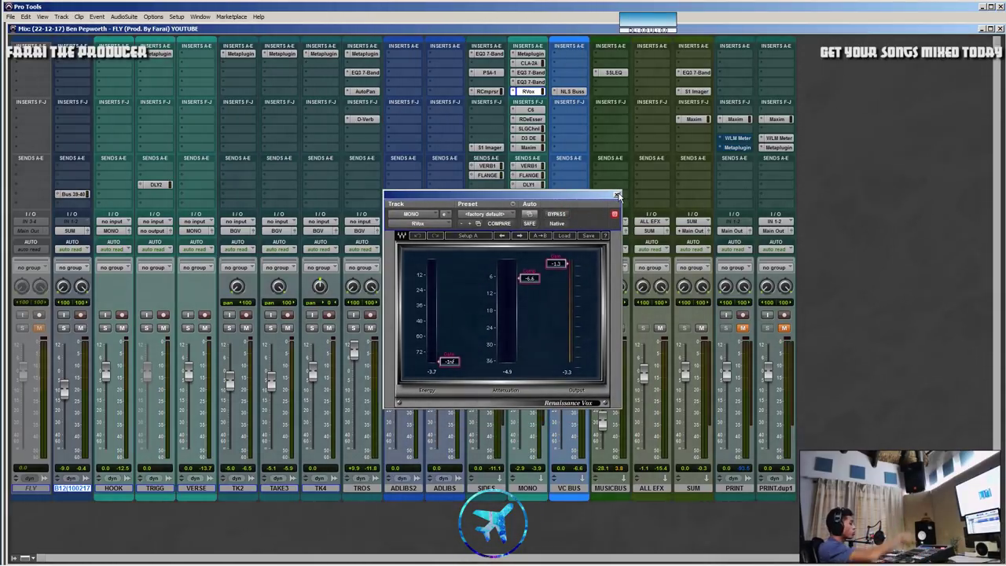
{"action": "key", "text": "space"}
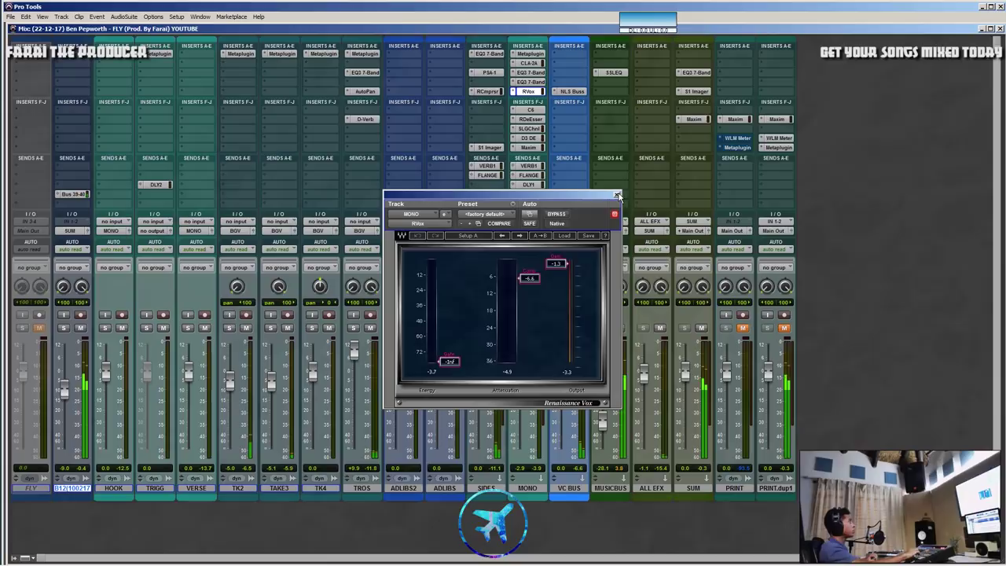
{"action": "left_click", "coordinate": [530, 63], "text": "ctrl"}
{"action": "left_click", "coordinate": [527, 92], "text": "ctrl"}
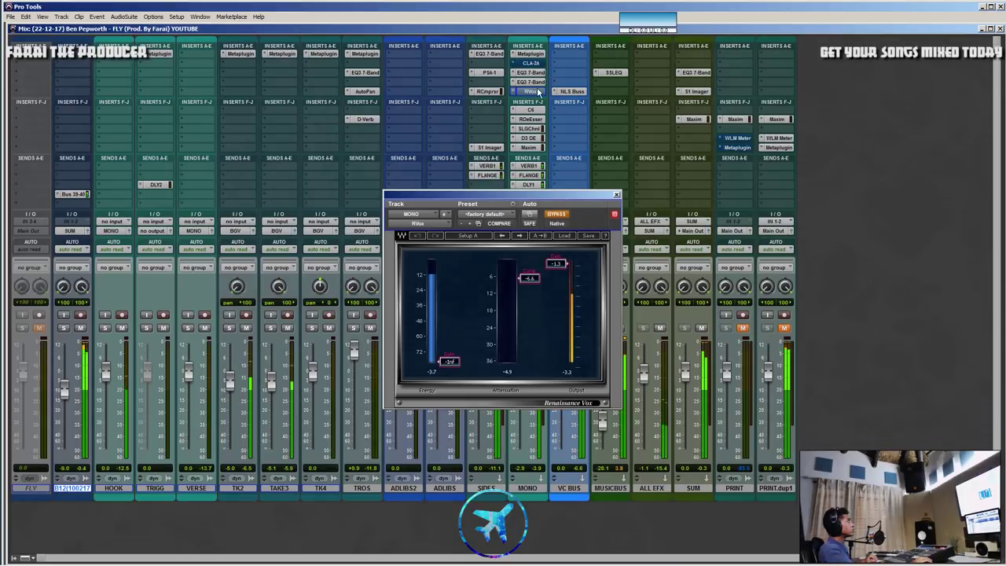
{"action": "left_click", "coordinate": [528, 91], "text": "ctrl"}
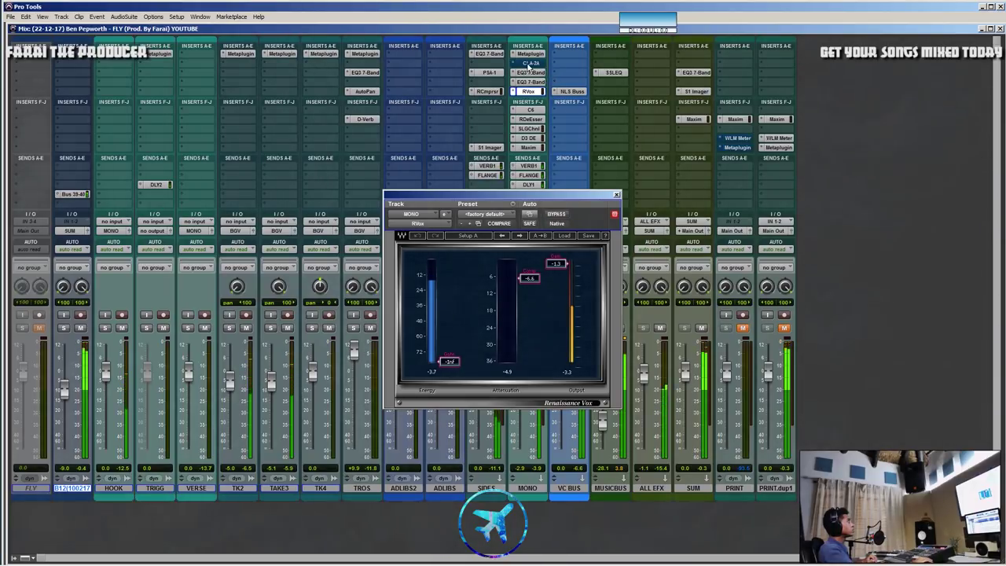
{"action": "left_click", "coordinate": [531, 63], "text": "ctrl"}
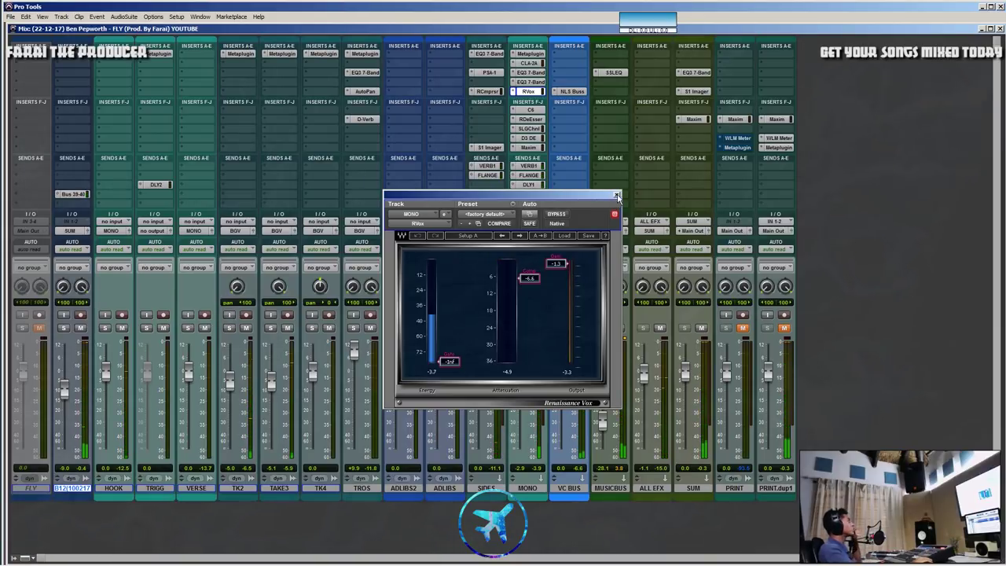
Step: Replace RVox with the SSL G-Channel on MONO, adjust its Compress Ratio, and play back
{"action": "key", "text": "ctrl+w"}
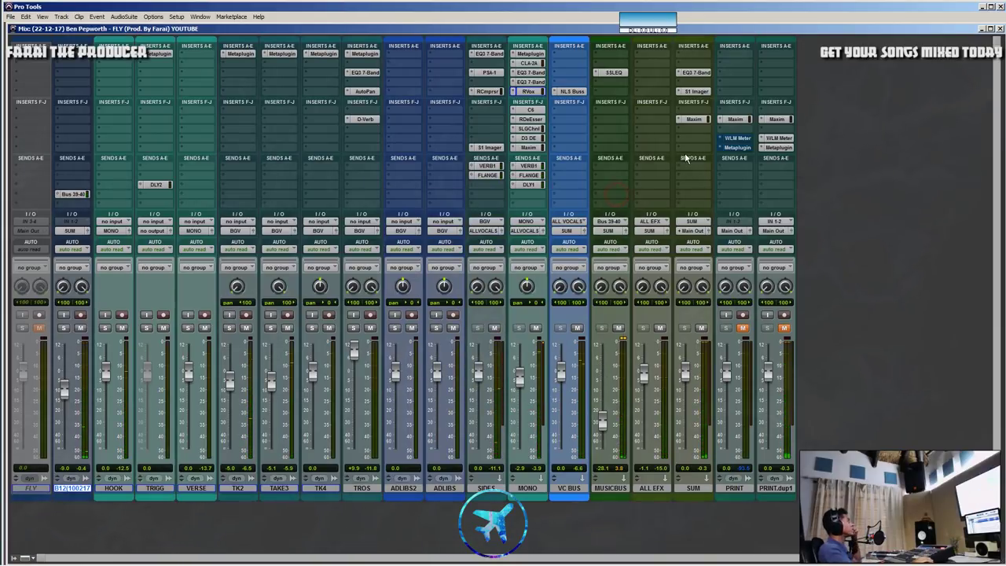
{"action": "left_click", "coordinate": [529, 129]}
{"action": "left_click_drag", "start_coordinate": [586, 203], "coordinate": [592, 117]}
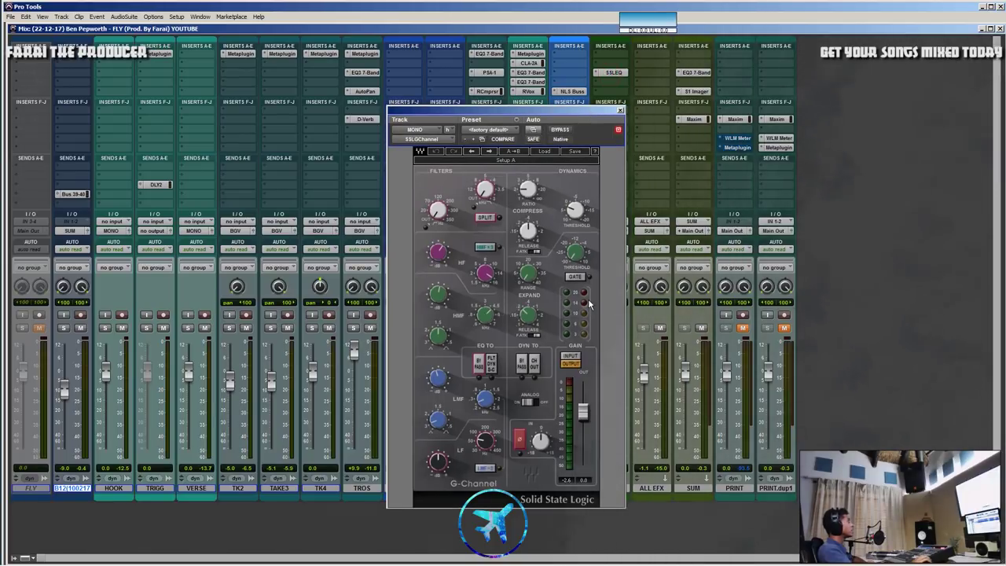
{"action": "left_click", "coordinate": [528, 189]}
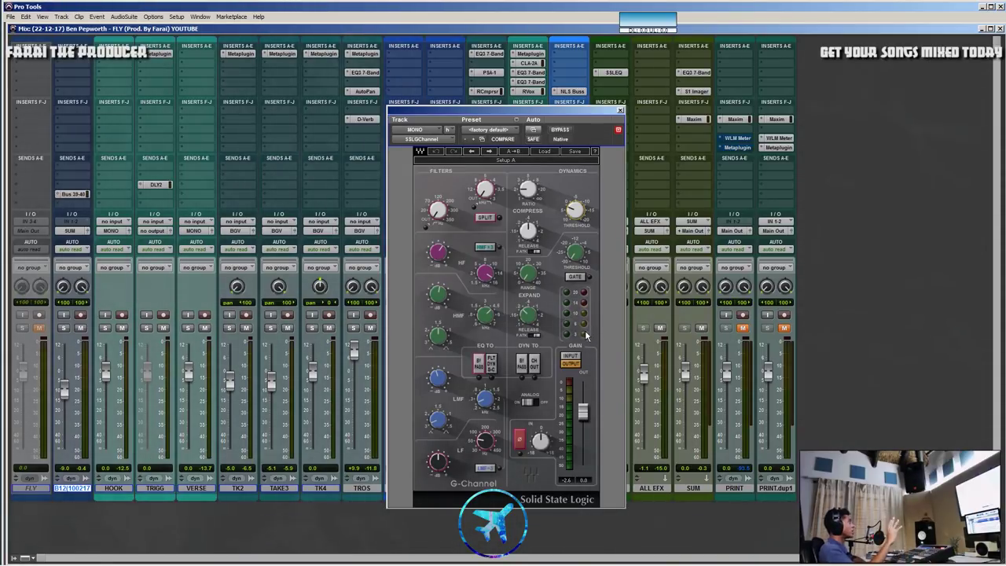
{"action": "key", "text": "space"}
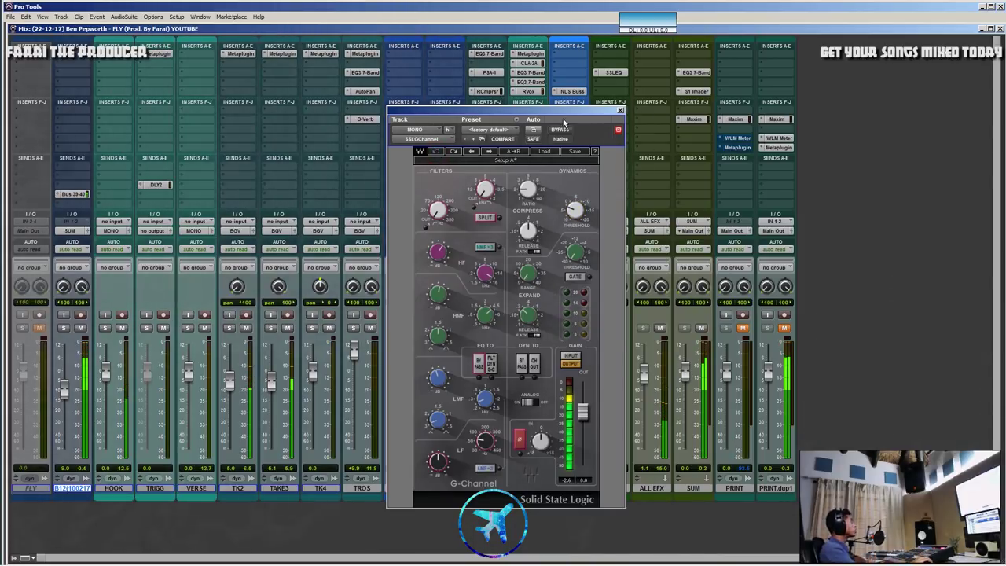
Step: Reposition the SSL G-Channel window on the MONO vocal, then close it
{"action": "left_click_drag", "start_coordinate": [563, 112], "coordinate": [598, 124]}
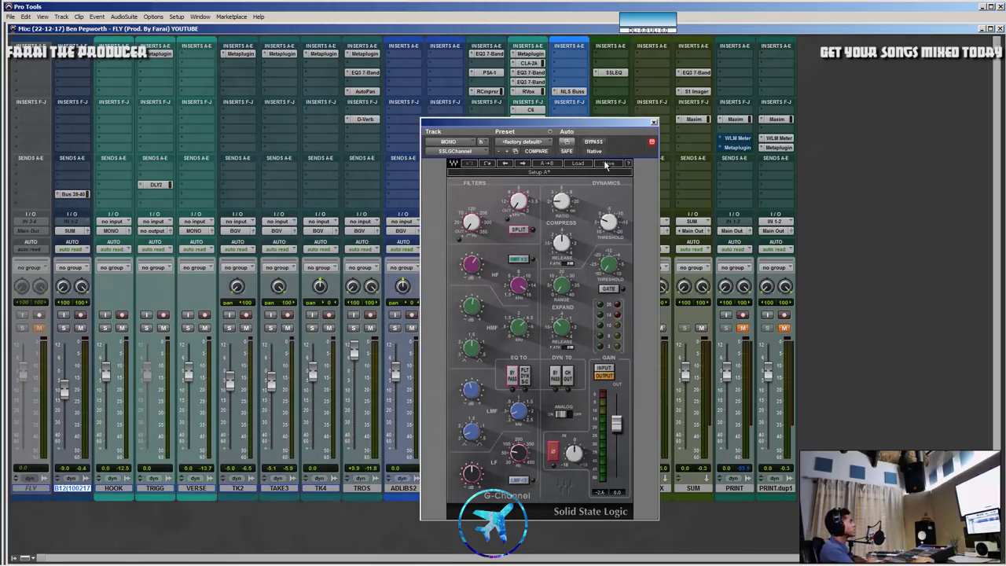
{"action": "left_click_drag", "start_coordinate": [595, 127], "coordinate": [638, 99]}
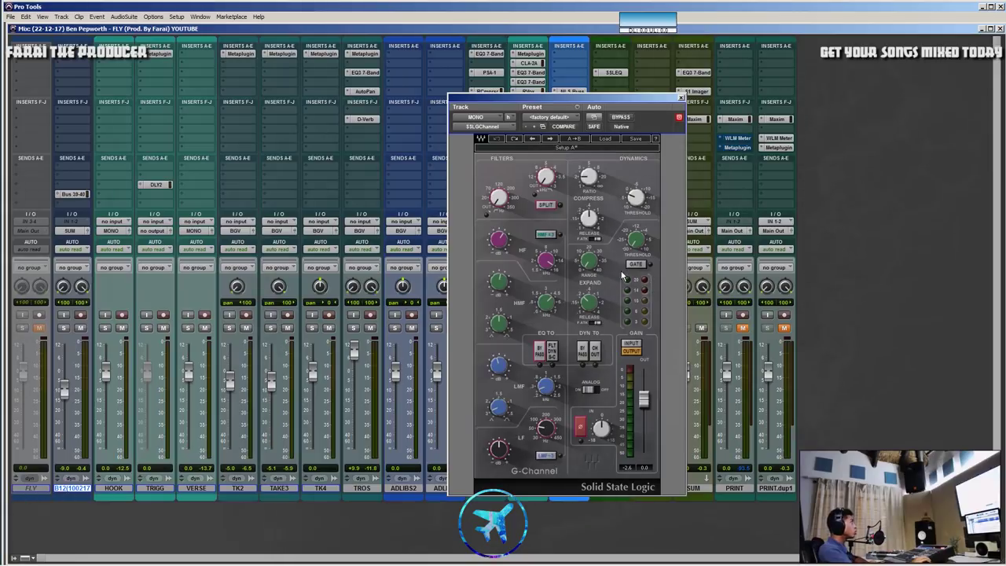
{"action": "left_click_drag", "start_coordinate": [567, 98], "coordinate": [628, 104]}
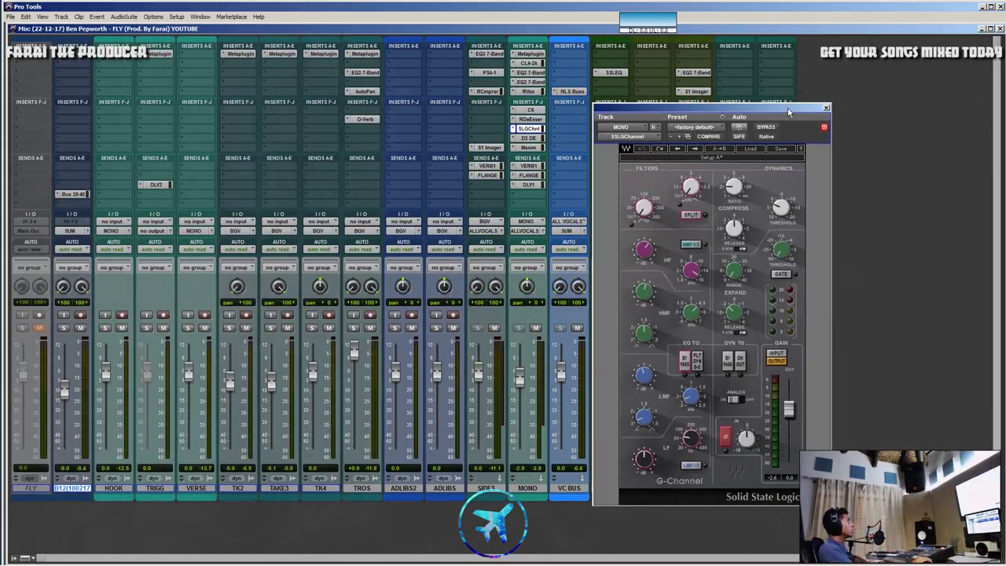
{"action": "left_click_drag", "start_coordinate": [787, 111], "coordinate": [724, 85]}
{"action": "left_click", "coordinate": [761, 88]}
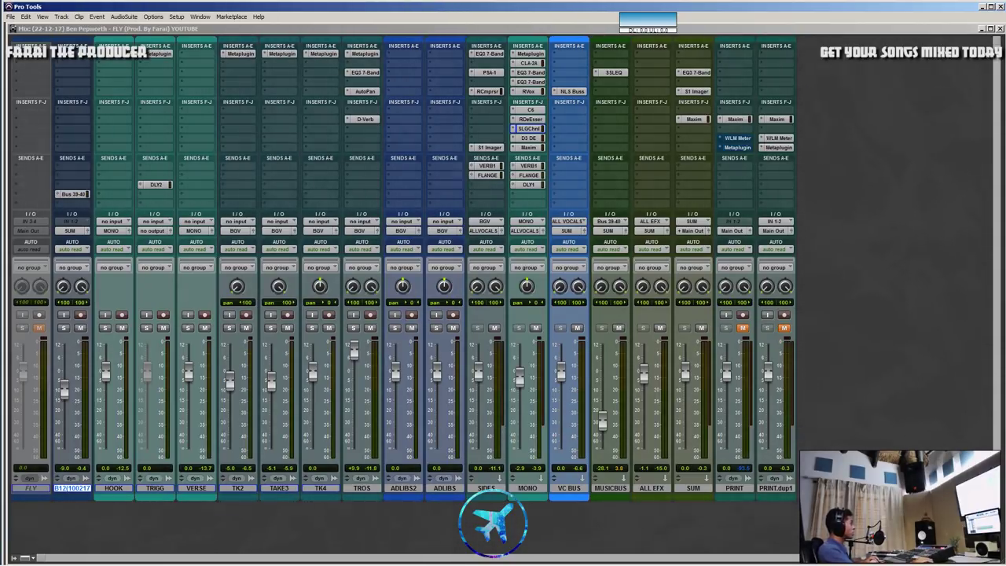
{"action": "left_click", "coordinate": [725, 327]}
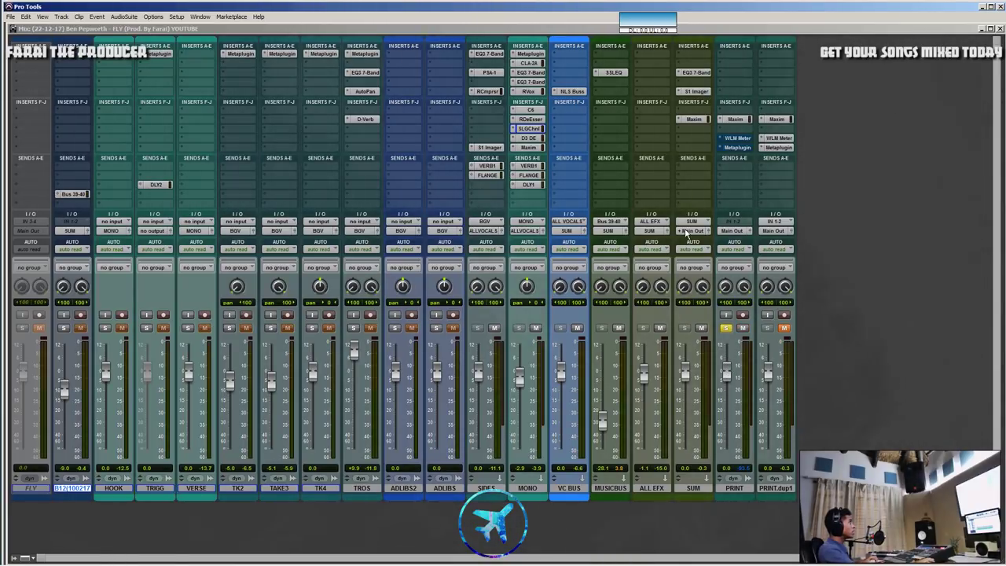
{"action": "left_click", "coordinate": [743, 327]}
{"action": "left_click", "coordinate": [725, 327]}
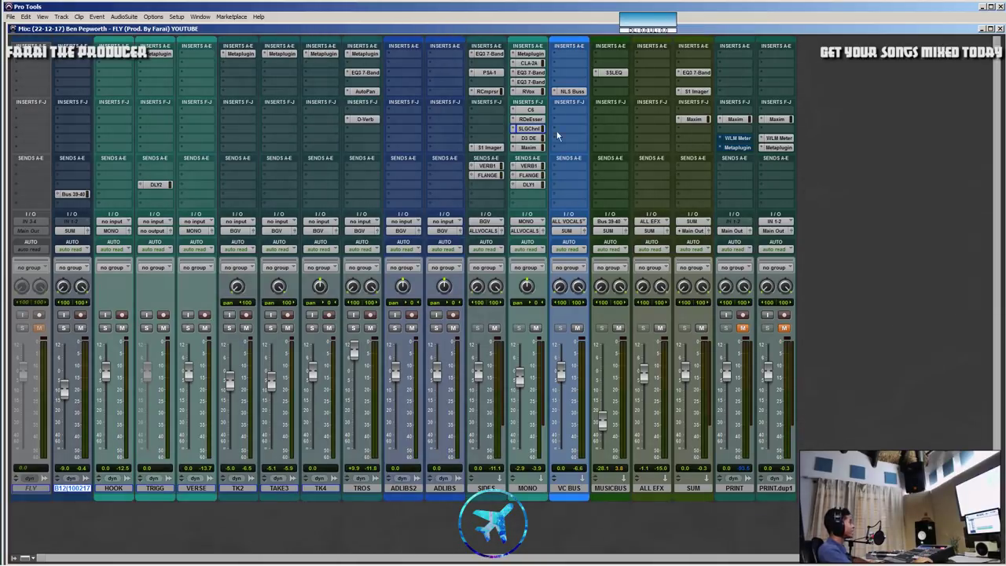
Step: Switch from Pro Tools to FL Studio's mixer showing the PRO TOOLS IN track
{"action": "key", "text": "alt+Tab"}
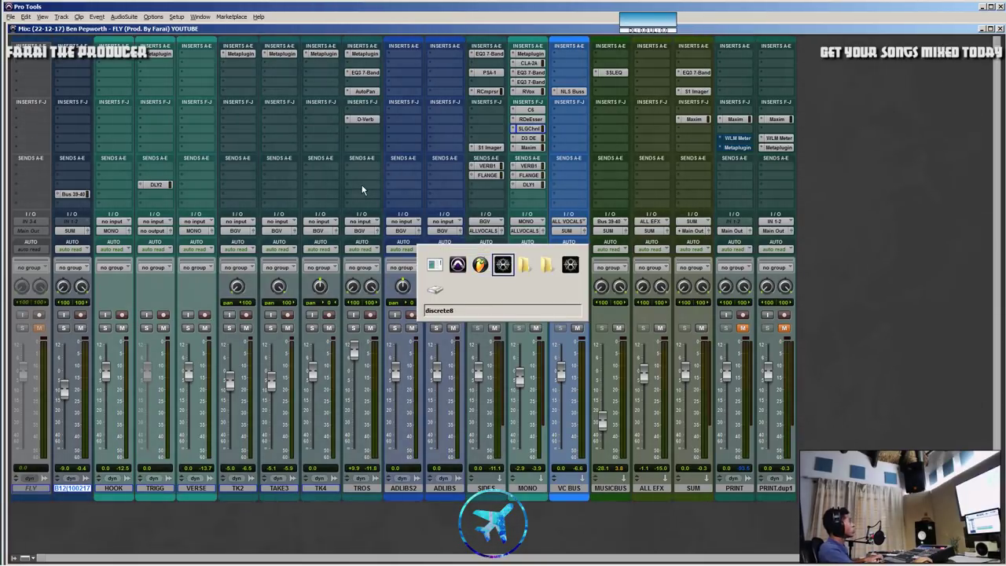
{"action": "key", "text": "alt+Tab"}
{"action": "key", "text": "alt+Tab"}
{"action": "key", "text": "alt+Tab"}
{"action": "key", "text": "alt+Tab"}
{"action": "key", "text": "alt+Tab"}
{"action": "key", "text": "alt+Tab"}
{"action": "key", "text": "alt+Tab"}
{"action": "key", "text": "alt+Tab"}
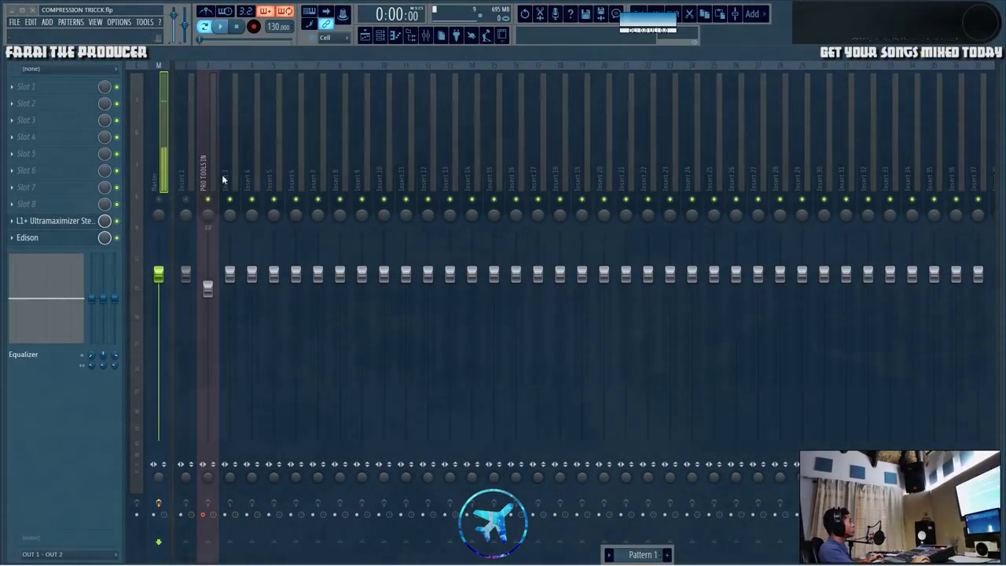